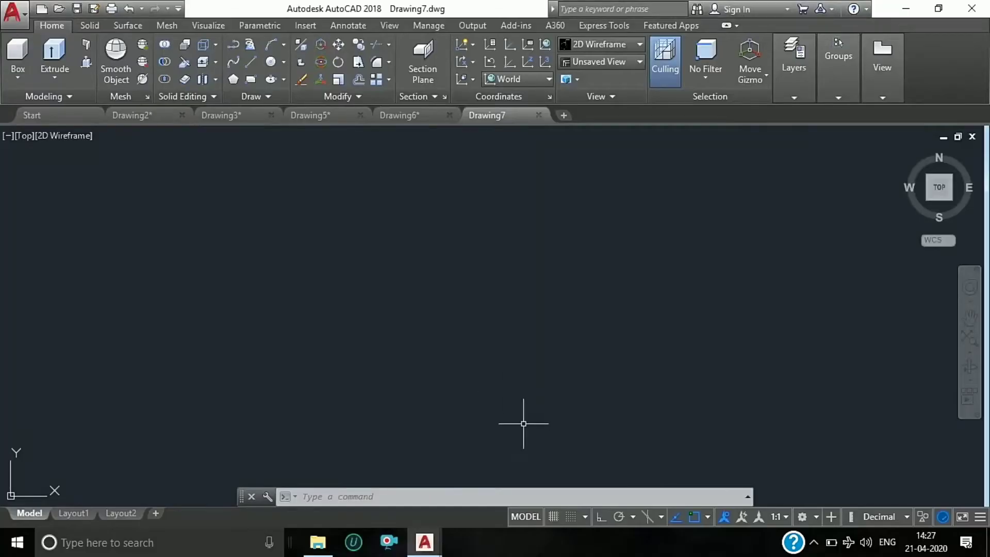
Step: Draw a 38 by 45 rectangle from lines with Ortho on
left_click(255, 66)
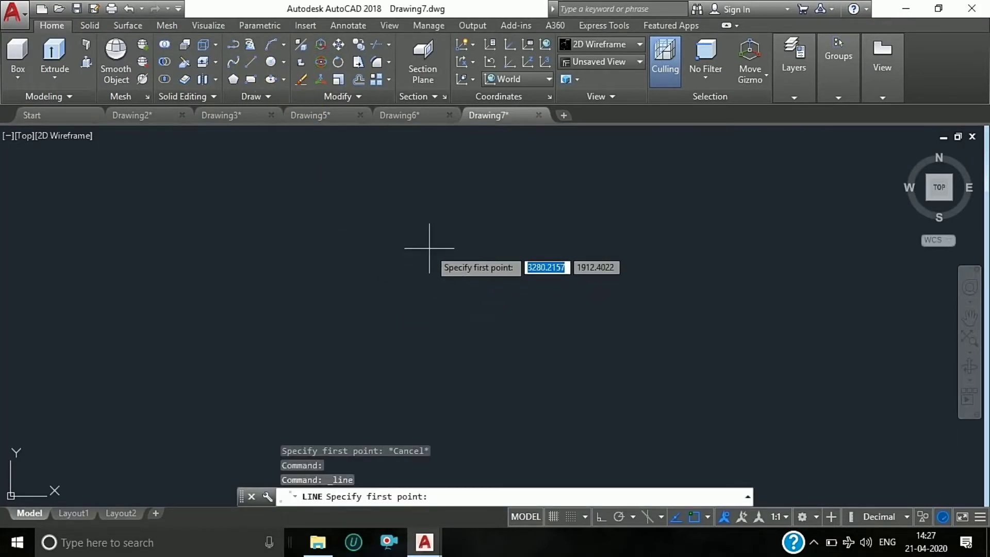
left_click(602, 517)
left_click(430, 248)
type("3")
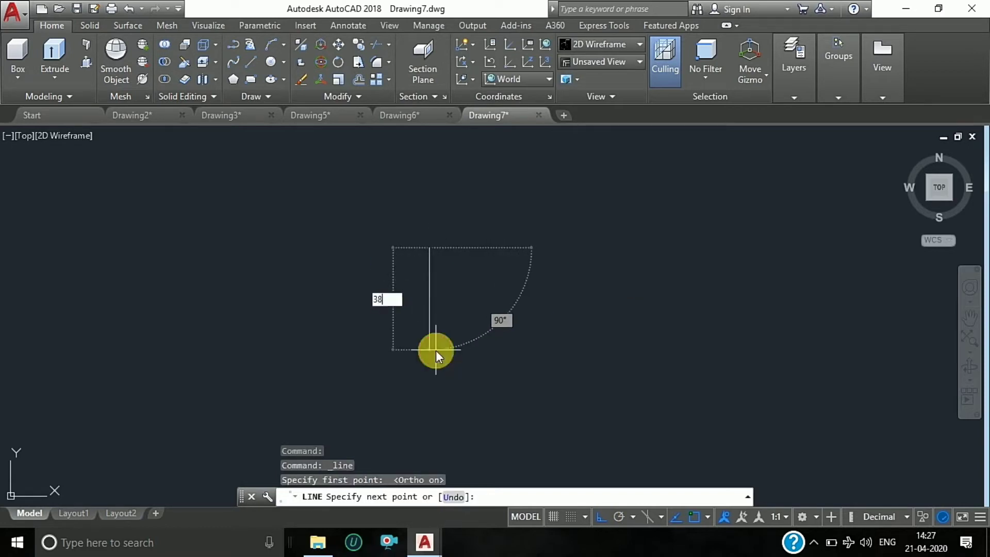
type("8")
key("Return")
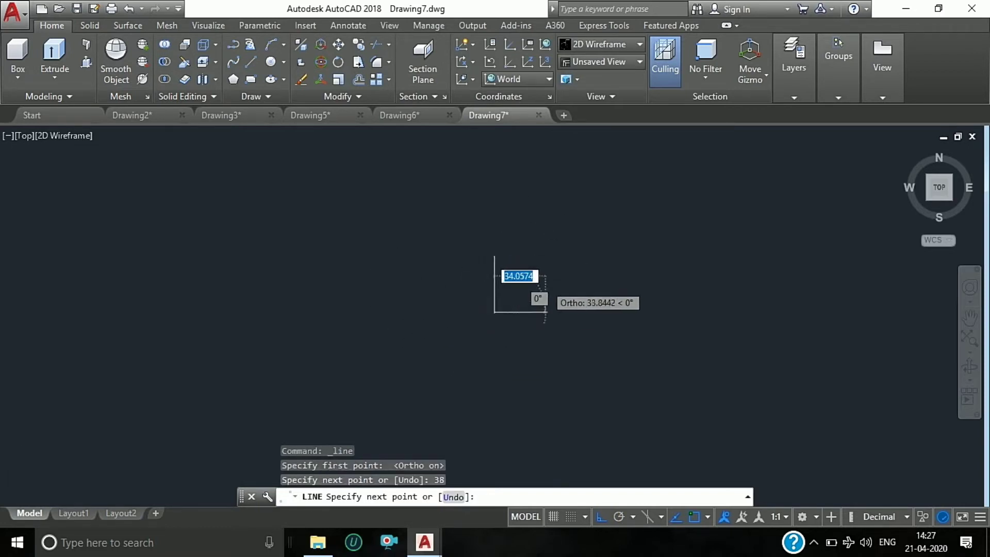
scroll(487, 268, "up", 5)
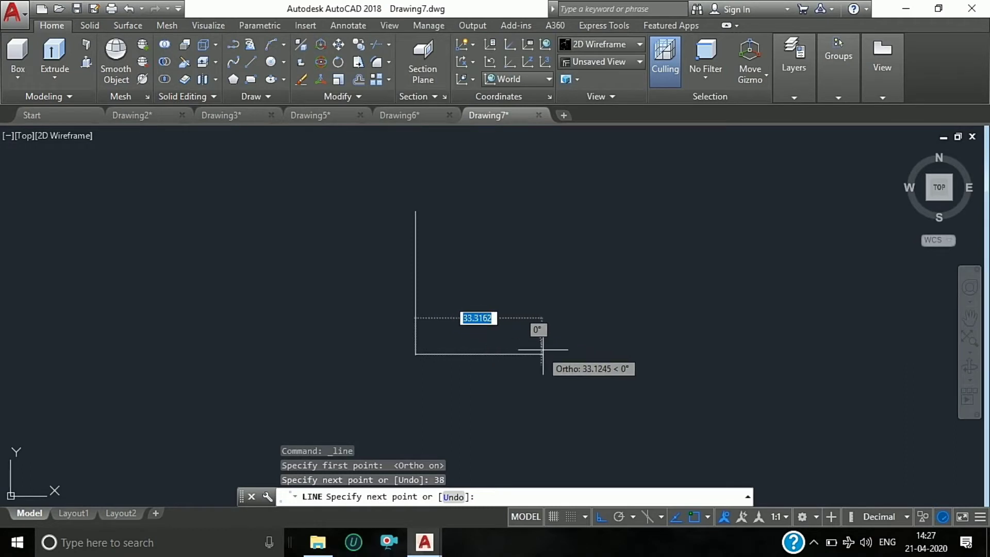
type("5")
key("Return")
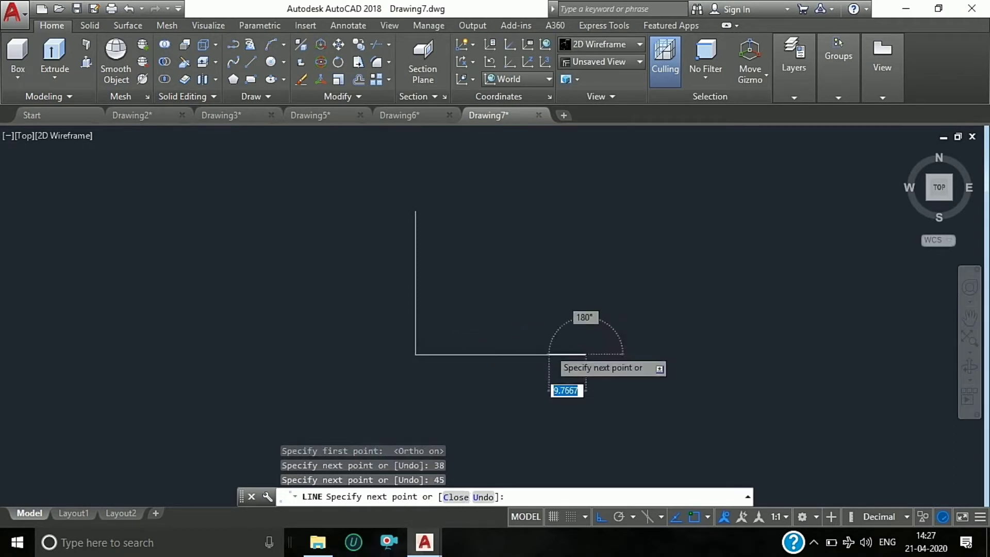
scroll(549, 349, "down", 2)
type("38")
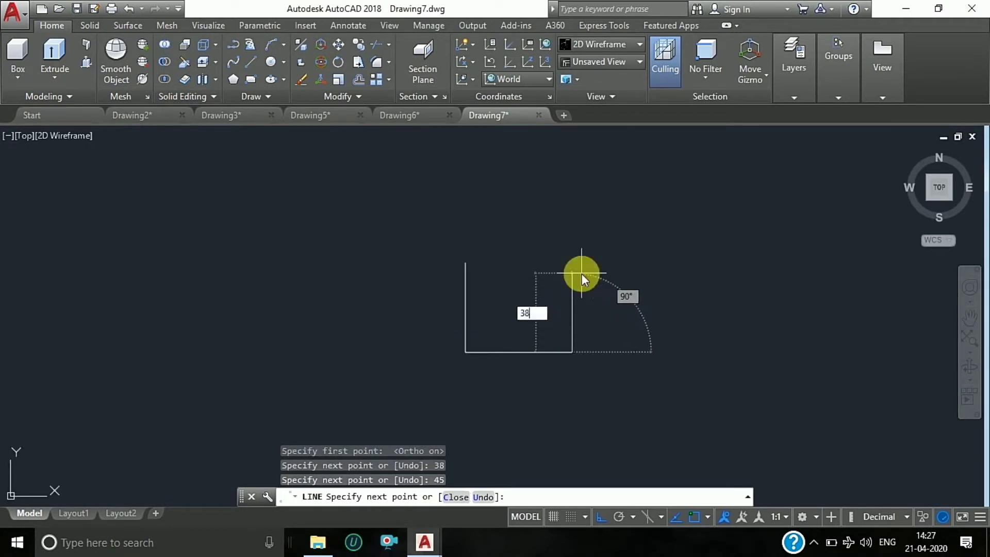
key("Return")
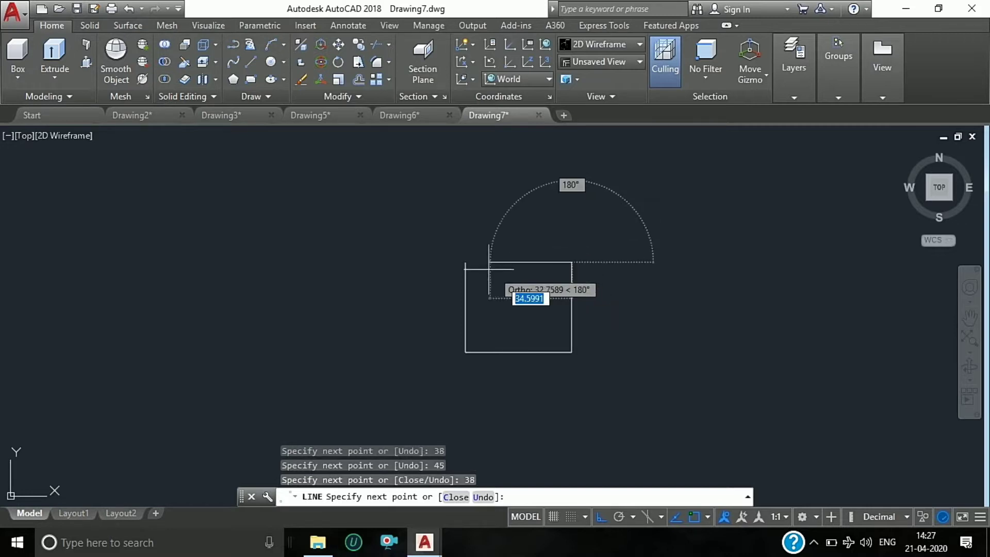
key("Escape")
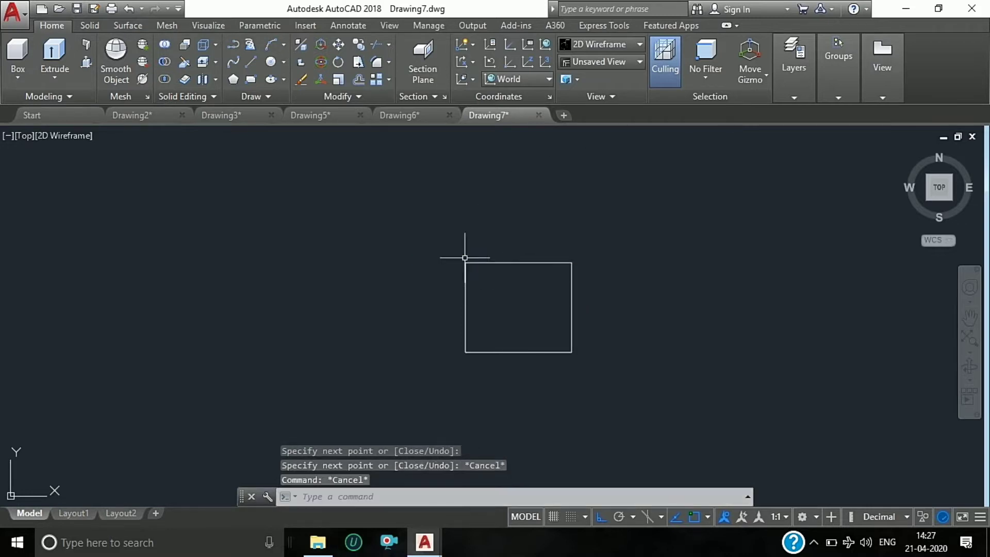
type("l")
Step: Join the four rectangle sides into one closed polyline
key("Return")
mouse_move(412, 196)
left_mouse_down()
mouse_move(463, 418)
mouse_move(451, 416)
left_mouse_up()
key("Return")
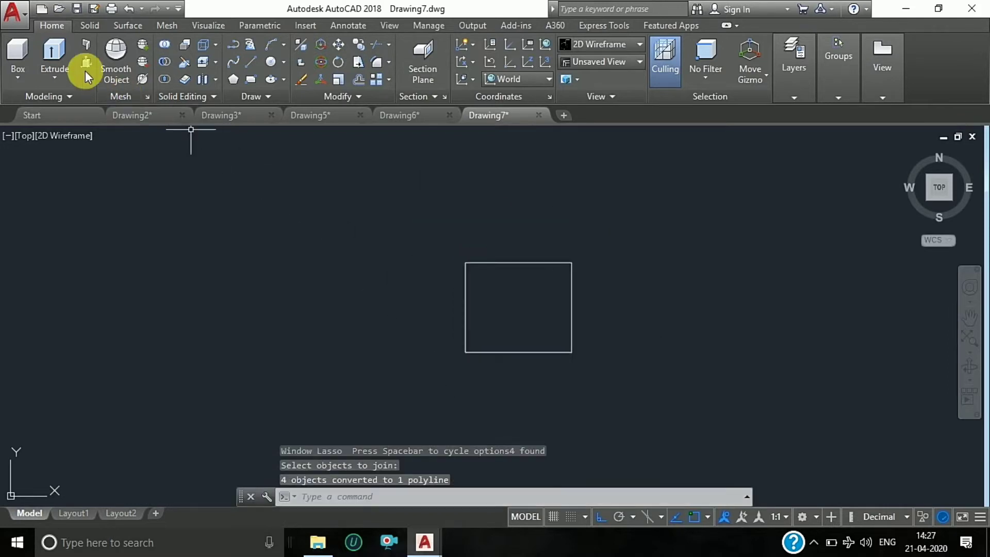
left_click(85, 67)
left_click(519, 308)
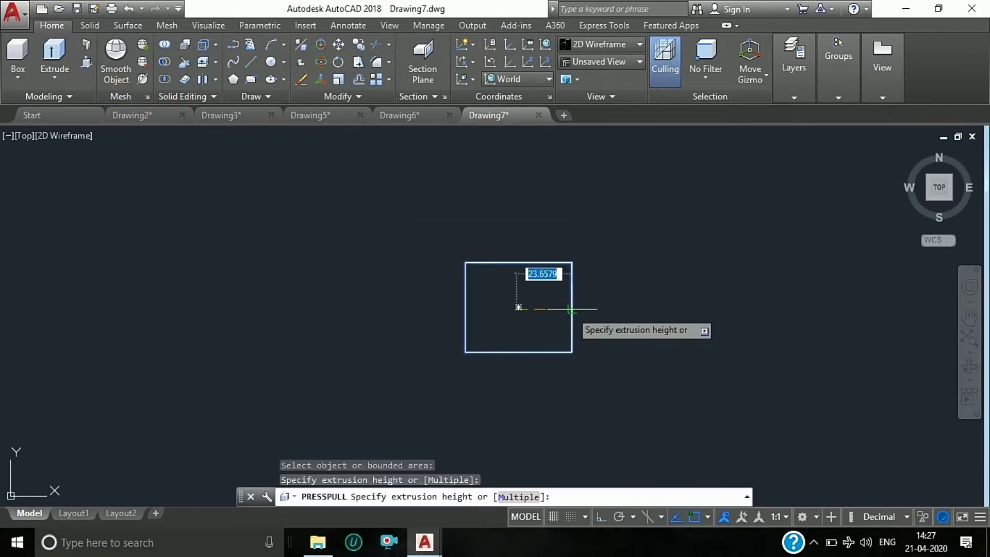
type("66")
key("Return")
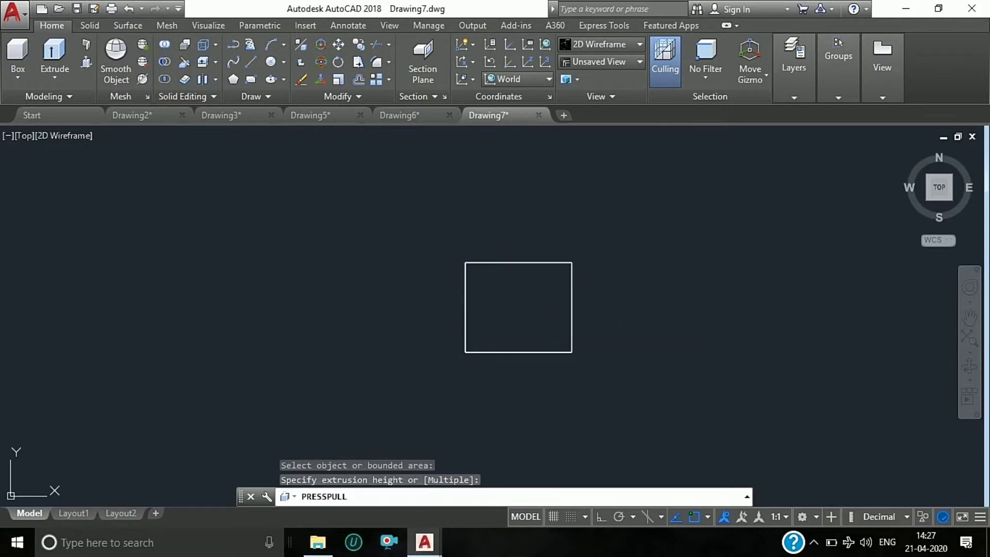
left_click(974, 383)
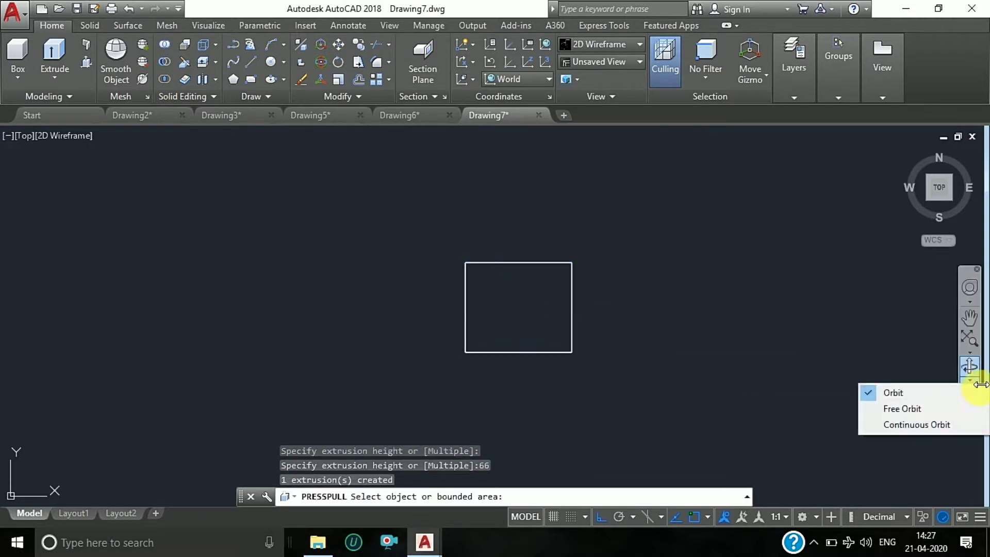
left_click(945, 408)
mouse_move(650, 330)
left_mouse_down()
mouse_move(512, 380)
mouse_move(426, 342)
left_mouse_up()
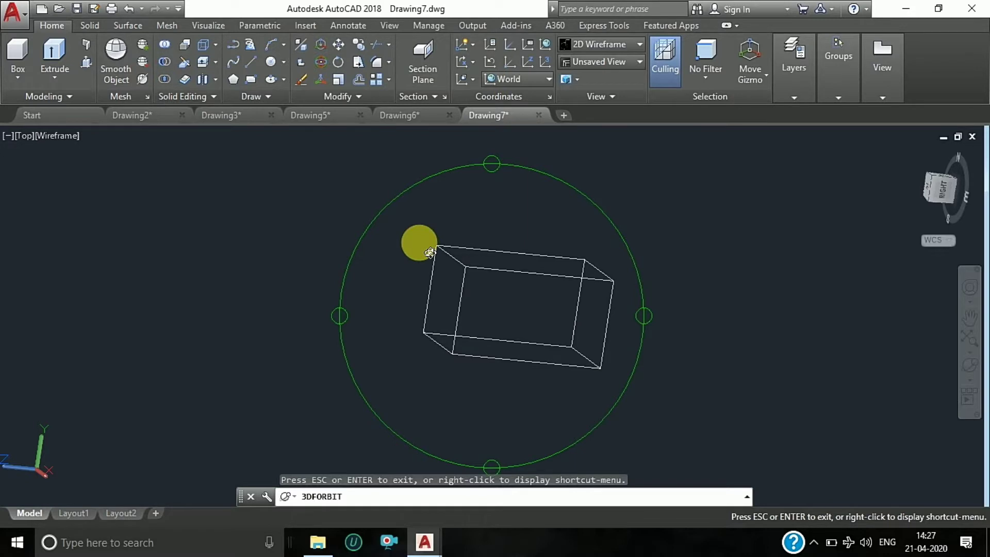
key("Escape")
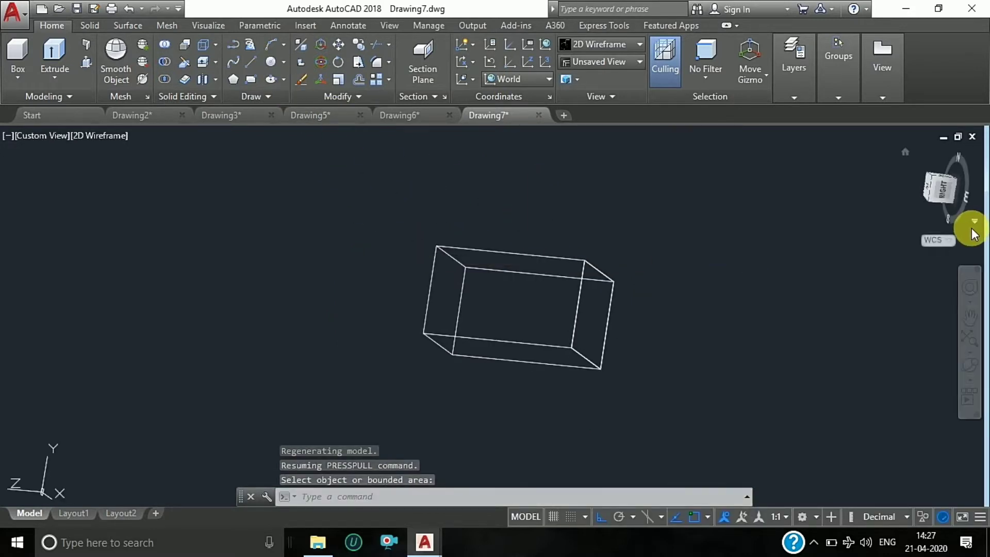
key("ctrl+z")
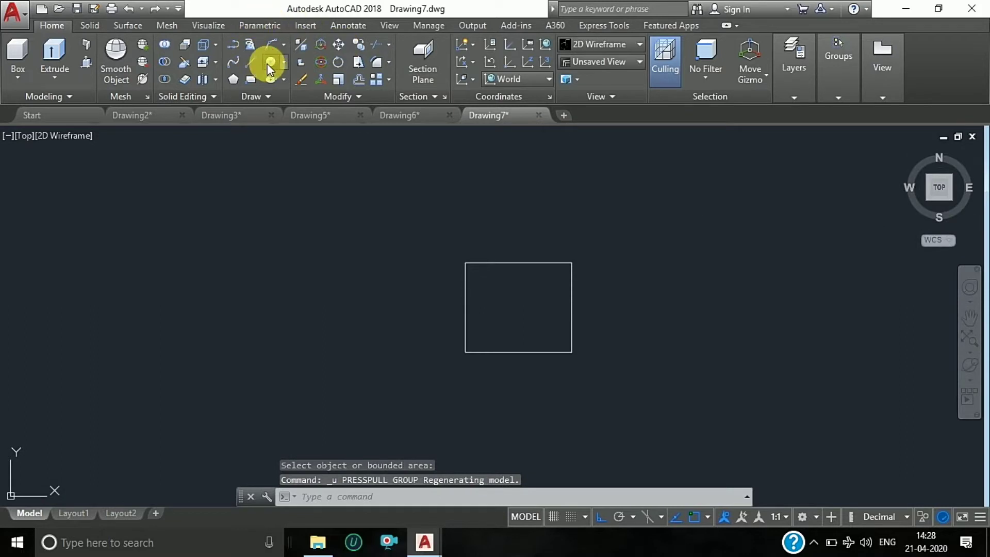
Step: Draw a diagonal guide line from the rectangle's bottom-left corner to its centre
left_click(267, 64)
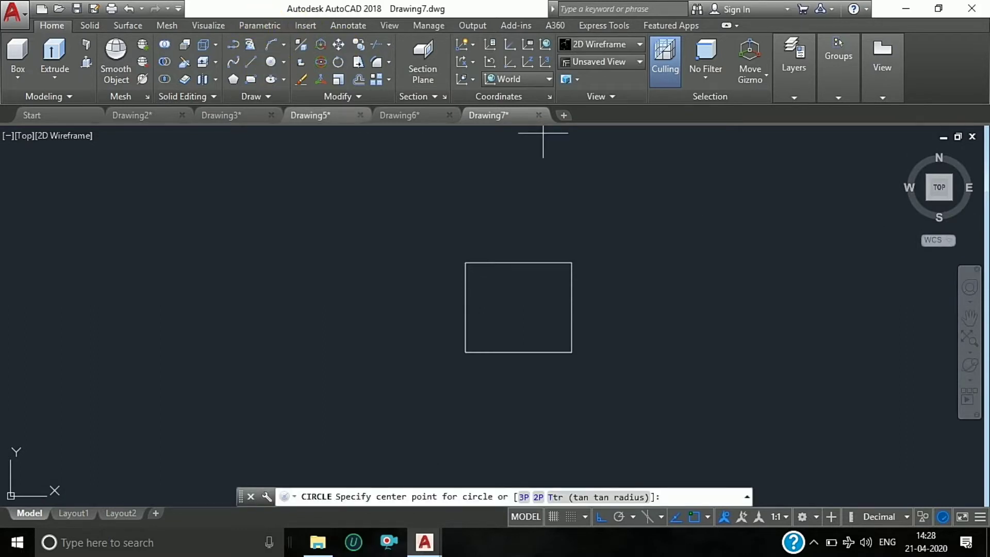
left_click(251, 61)
left_click(465, 353)
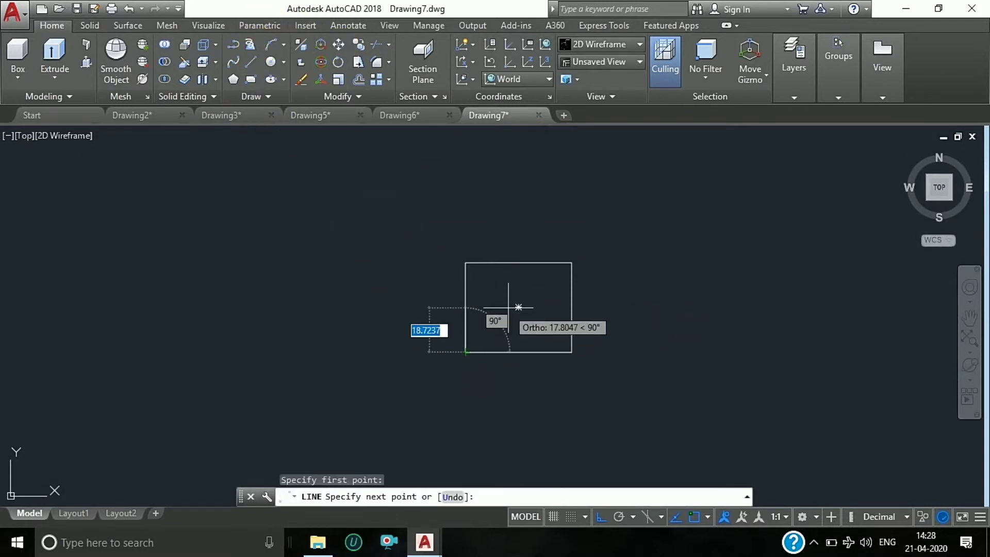
left_click(519, 307)
Step: Draw a 24-diameter circle centred at the rectangle's centre
left_click(271, 61)
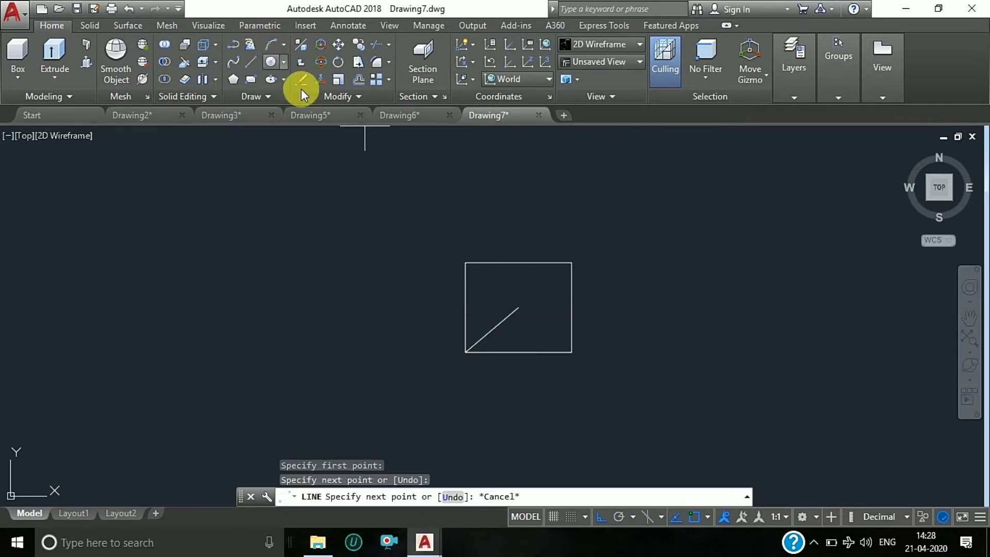
left_click(519, 308)
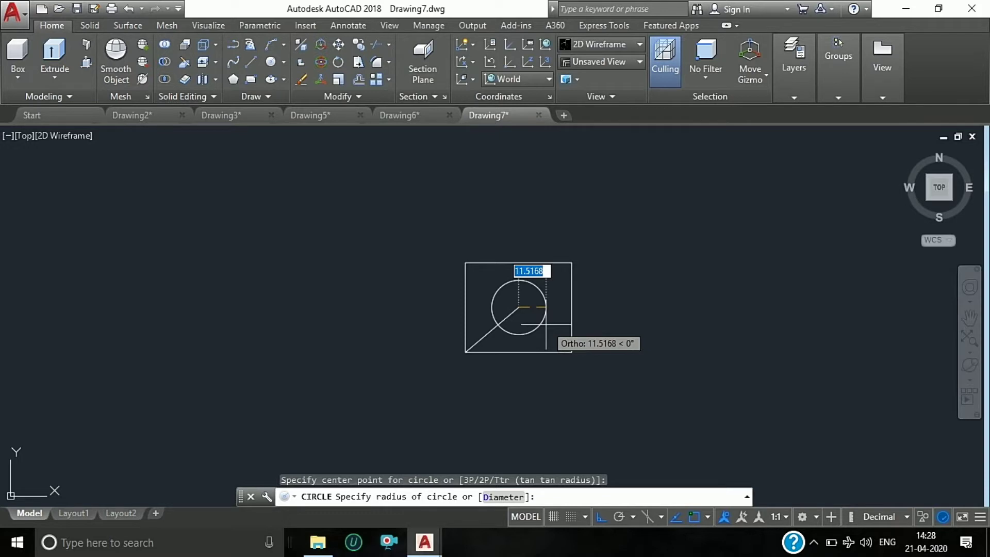
type("D")
key("Return")
type("24")
key("Return")
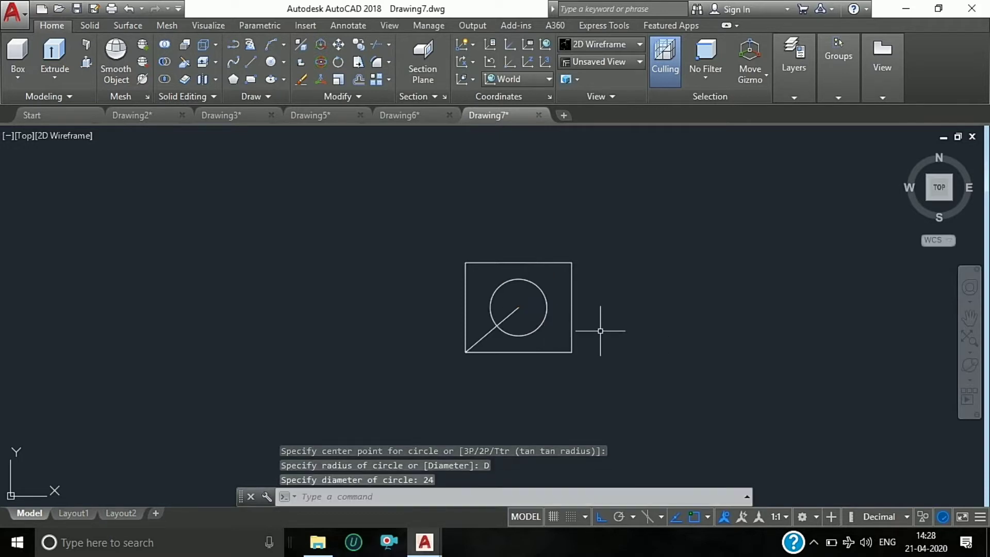
left_click(978, 370)
Step: Press-pull the rectangle into a 66-unit box and the circle into a longer cylinder
mouse_move(762, 316)
left_mouse_down()
mouse_move(526, 349)
mouse_move(526, 360)
left_mouse_up()
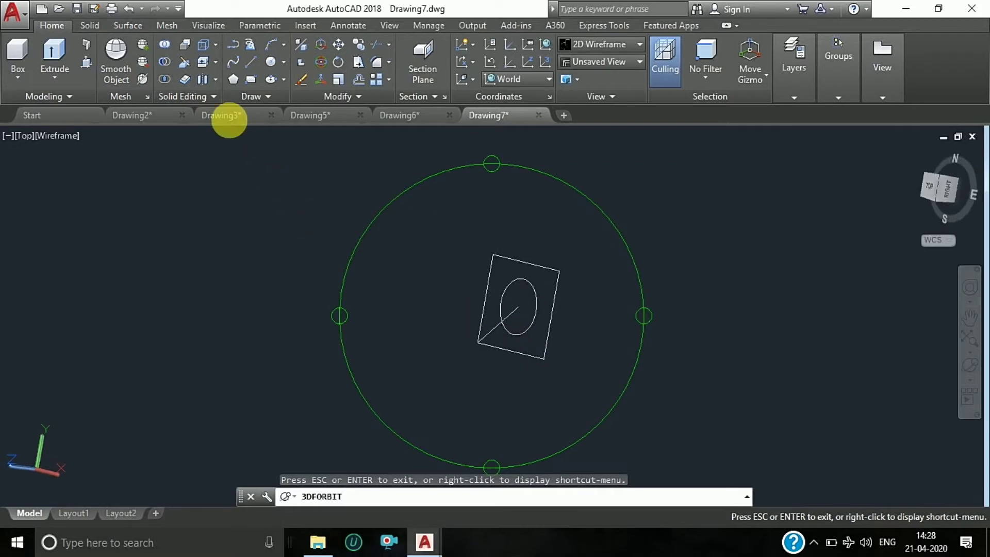
key("Escape")
key("ctrl+shift+e")
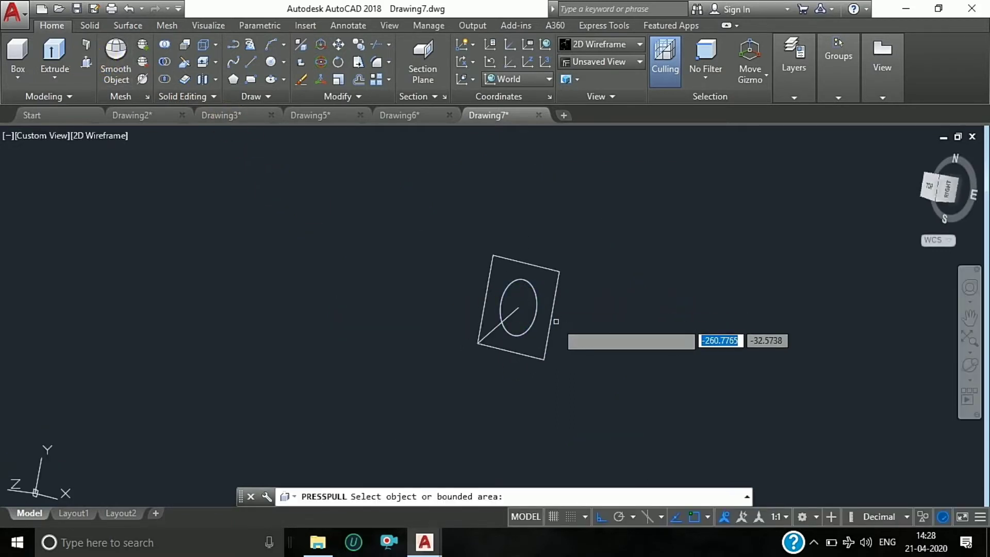
left_click(539, 322)
type("6")
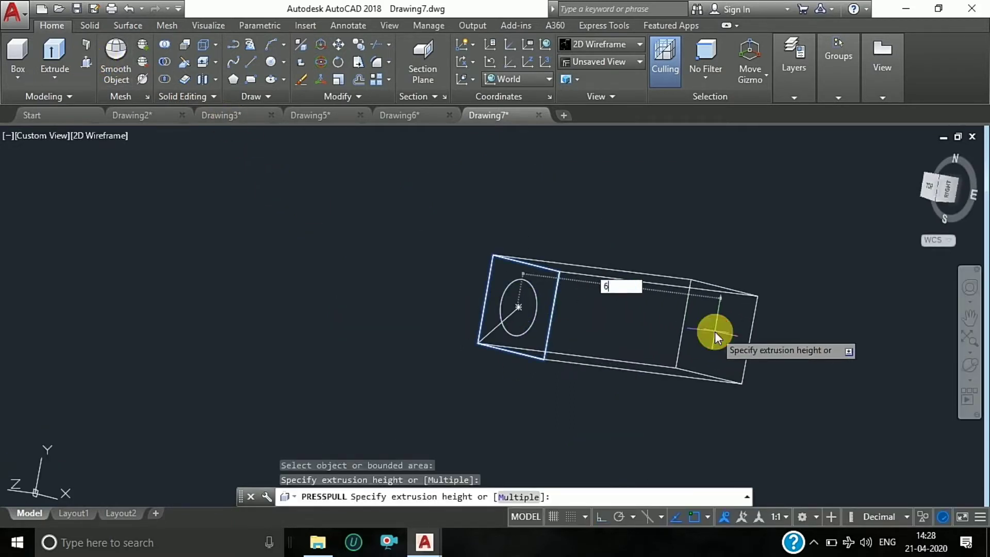
type("6")
key("Return")
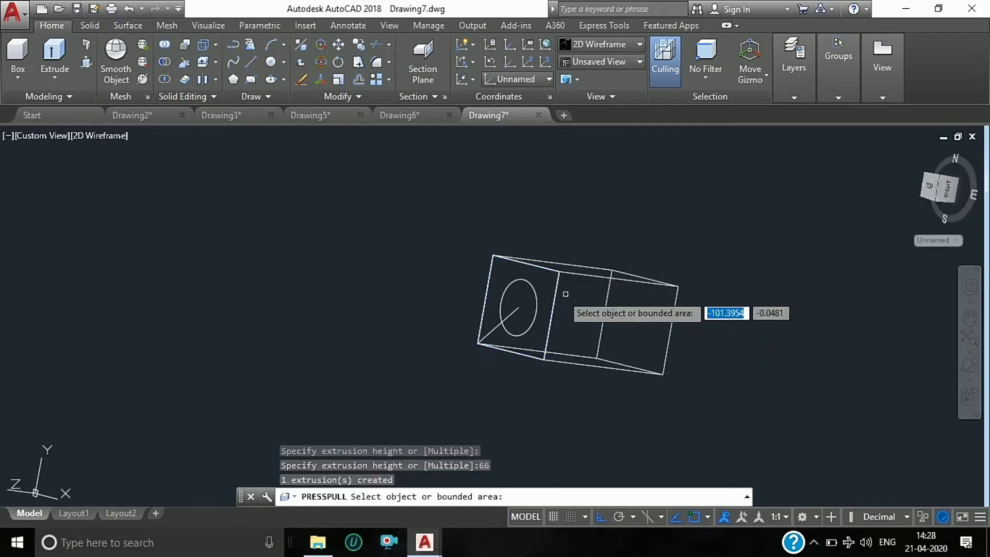
left_click(518, 305)
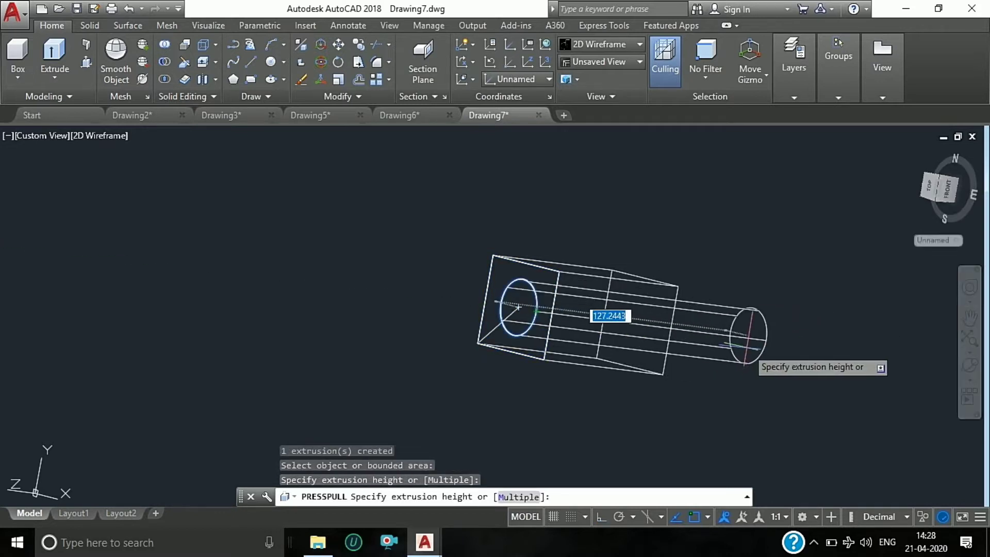
key("Escape")
key("Escape")
type("SUB")
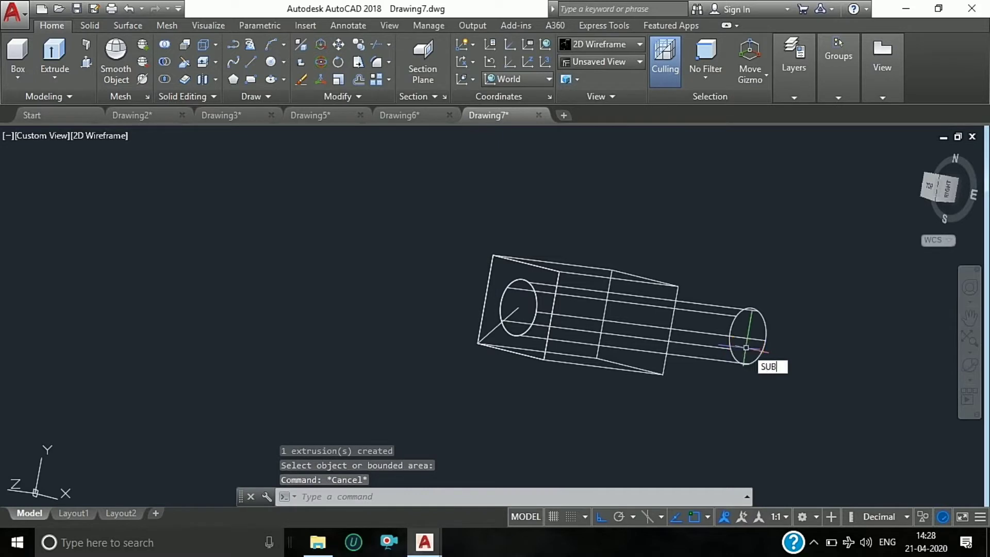
Step: Subtract the cylinder from the box for a through-hole, then delete the diagonal guide line
type("TRACT")
key("Return")
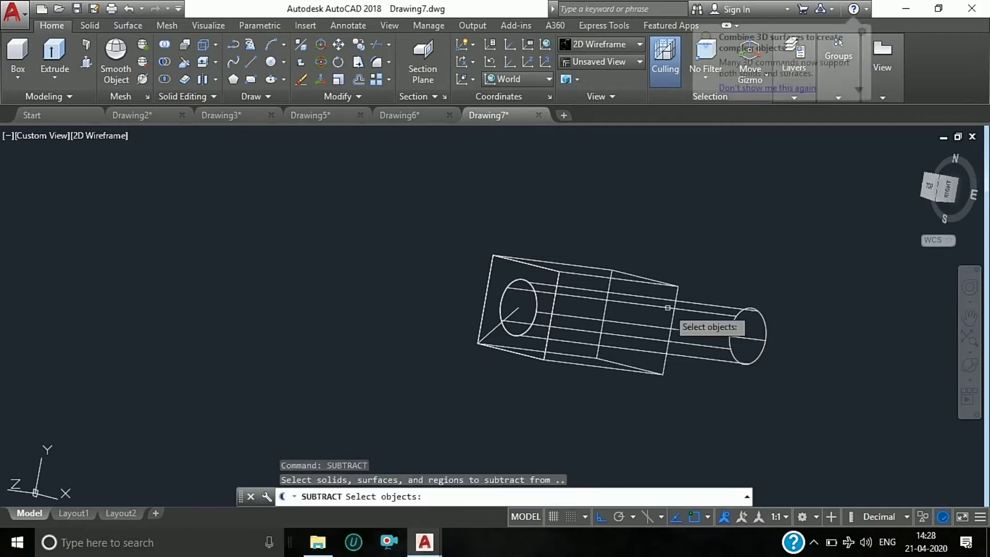
left_click(626, 274)
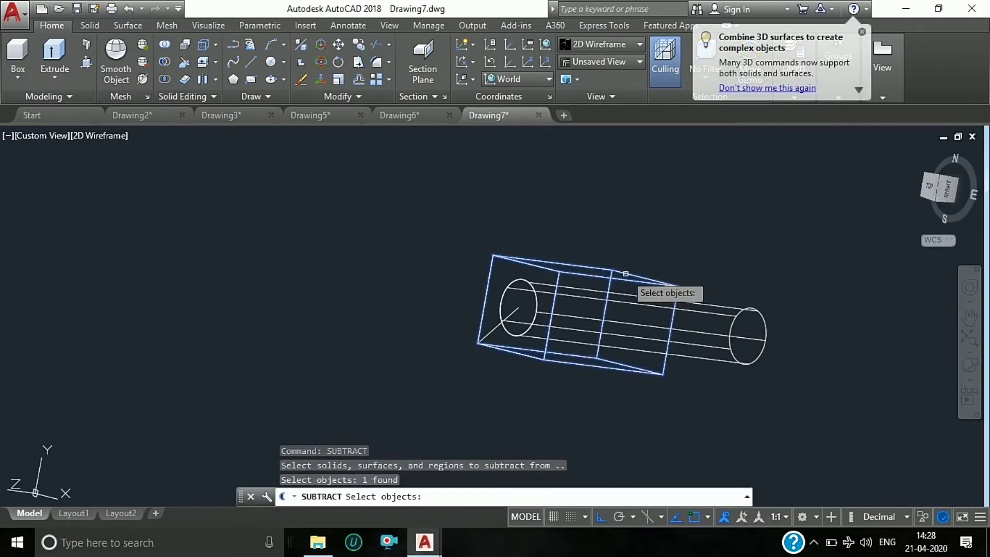
key("Return")
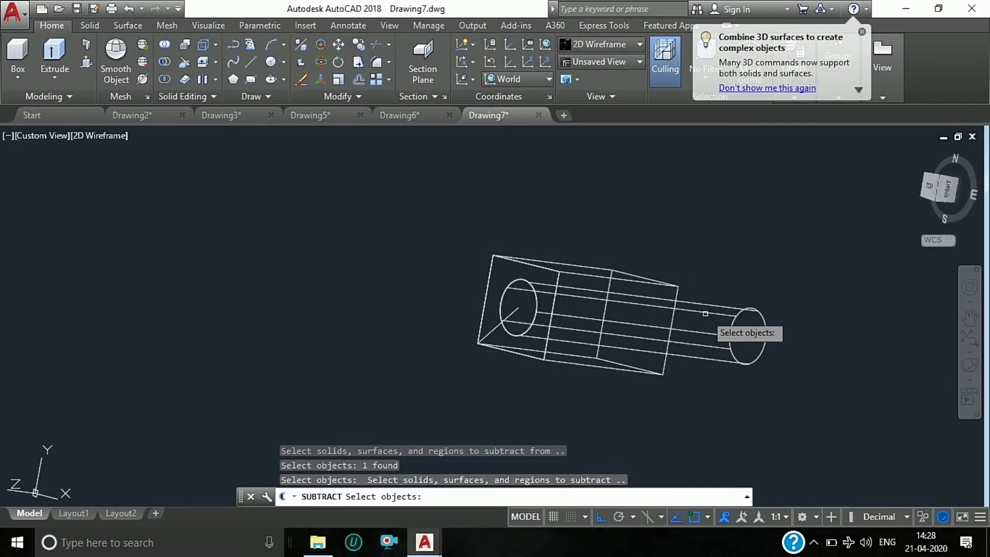
left_click(705, 314)
key("Return")
key("Escape")
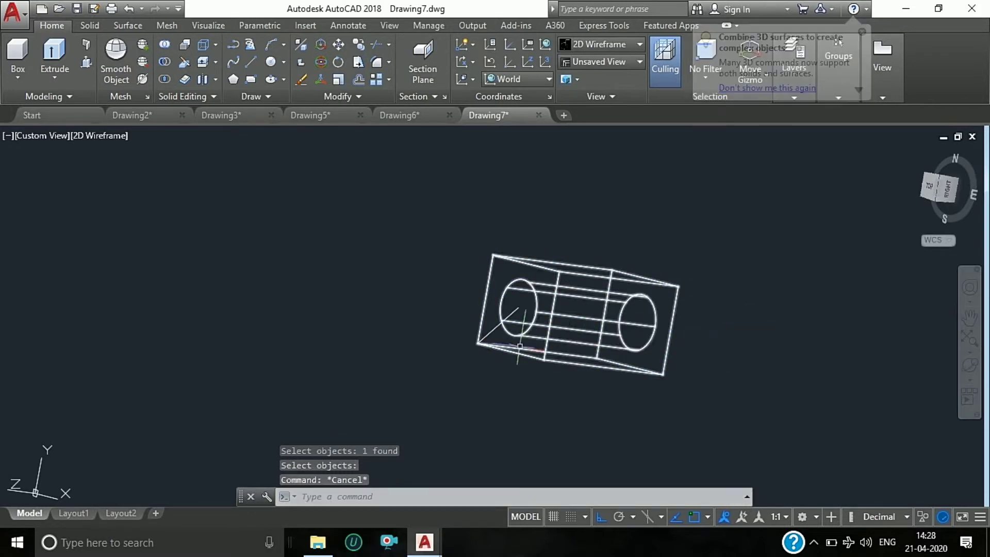
left_click(493, 326)
key("Delete")
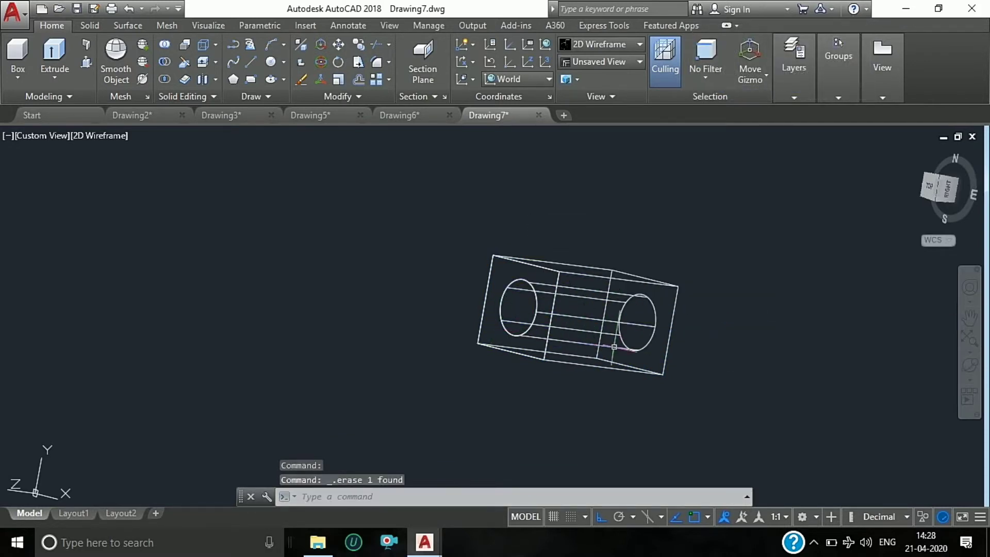
Step: Orbit the drilled block to show its front face and start the Face UCS option
left_click(972, 378)
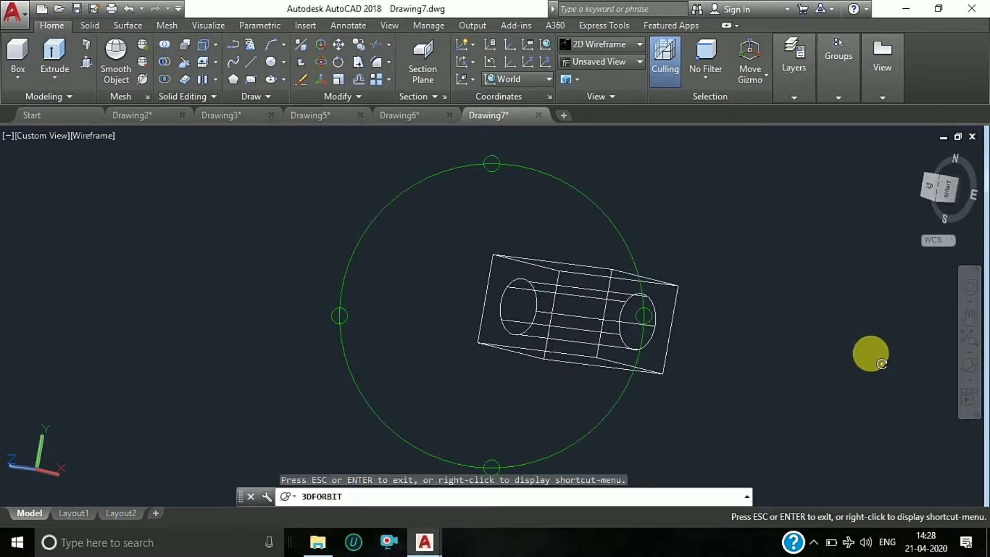
mouse_move(869, 353)
left_mouse_down()
mouse_move(560, 401)
mouse_move(586, 404)
mouse_move(552, 365)
mouse_move(486, 382)
mouse_move(641, 369)
mouse_move(626, 339)
mouse_move(628, 354)
left_mouse_up()
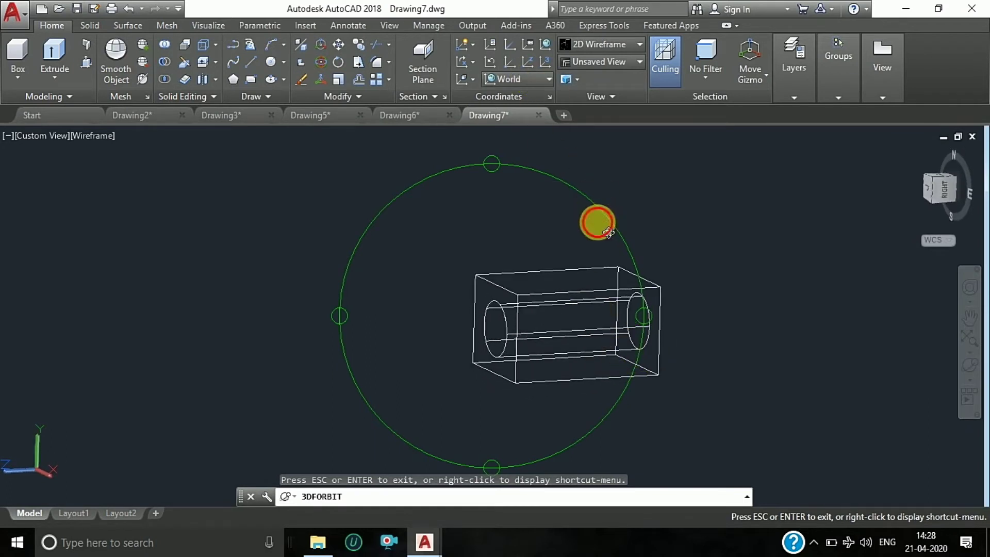
left_click_drag(597, 221, 596, 193)
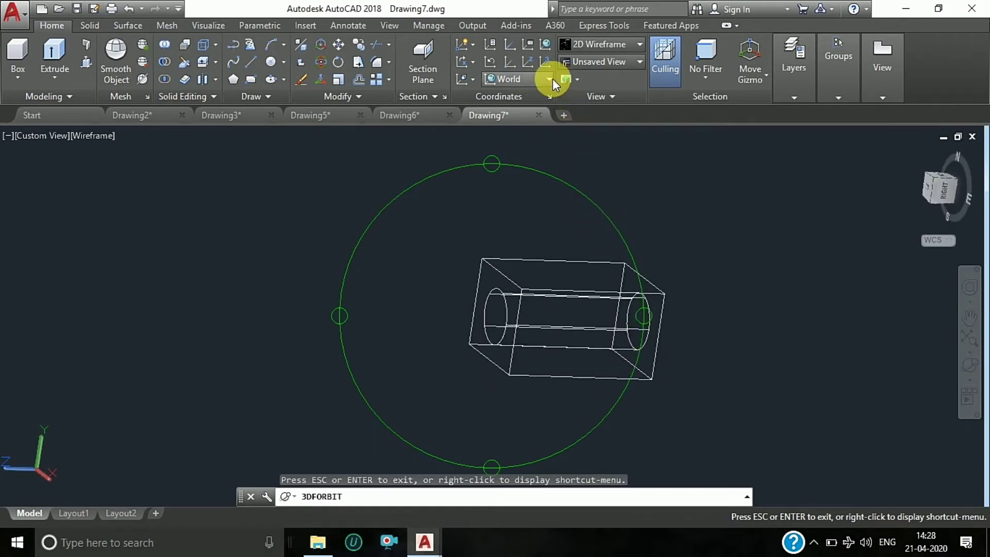
left_click(470, 78)
left_click(468, 148)
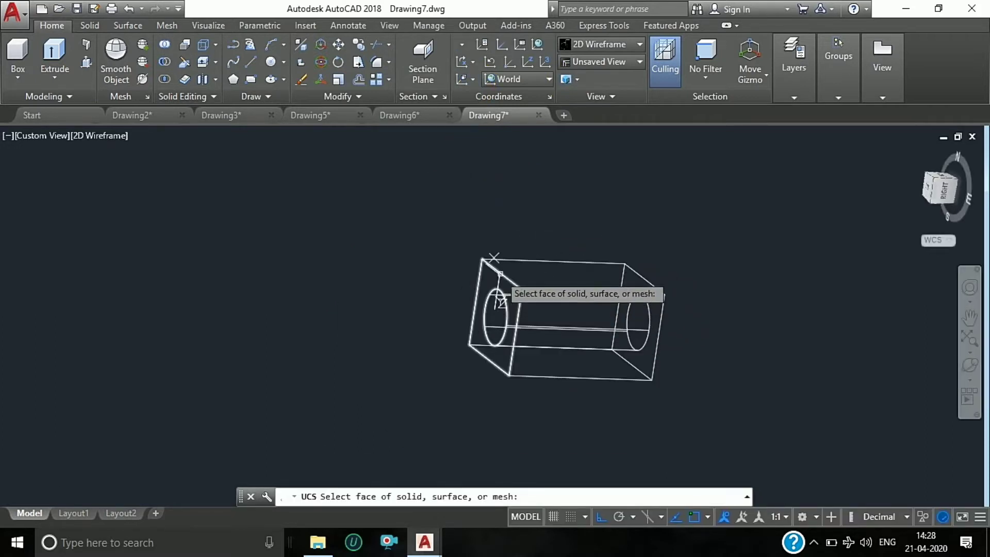
Step: Align the UCS to the block's front face and view that face straight on
left_click(545, 364)
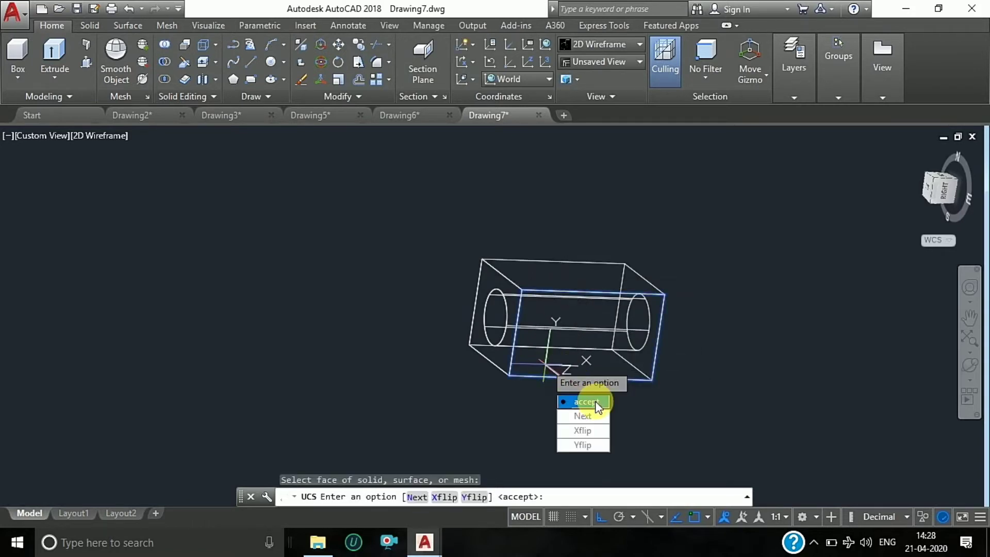
key("Return")
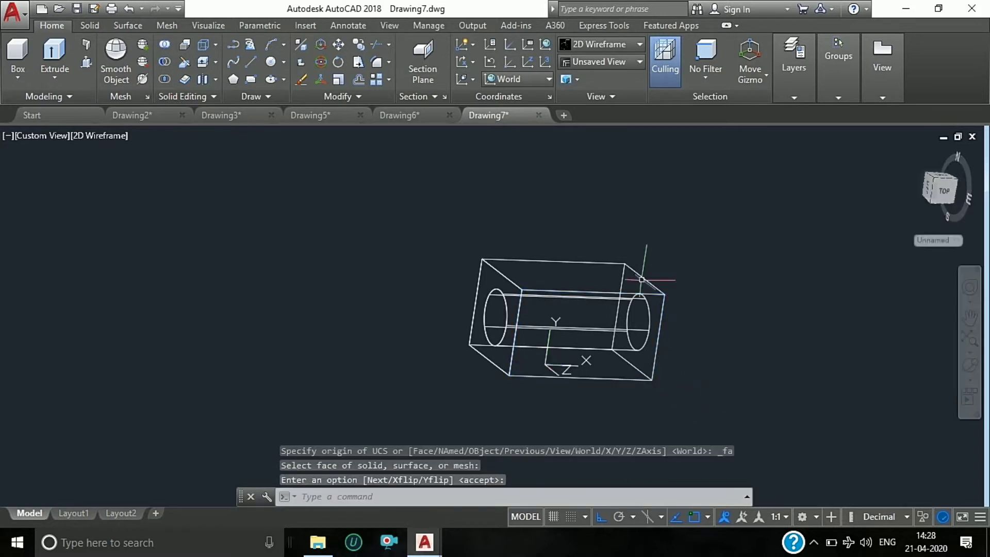
left_click(951, 196)
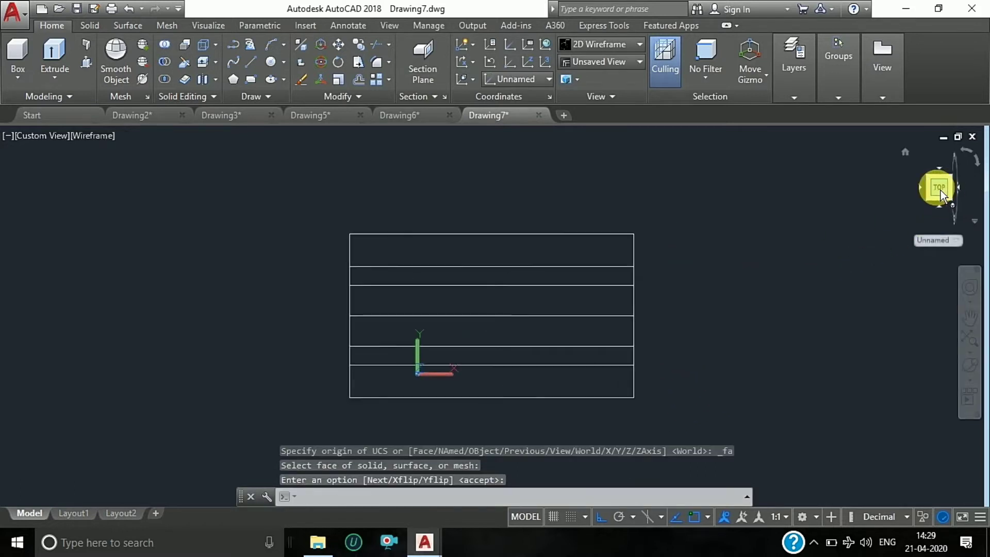
scroll(425, 234, "down", 4)
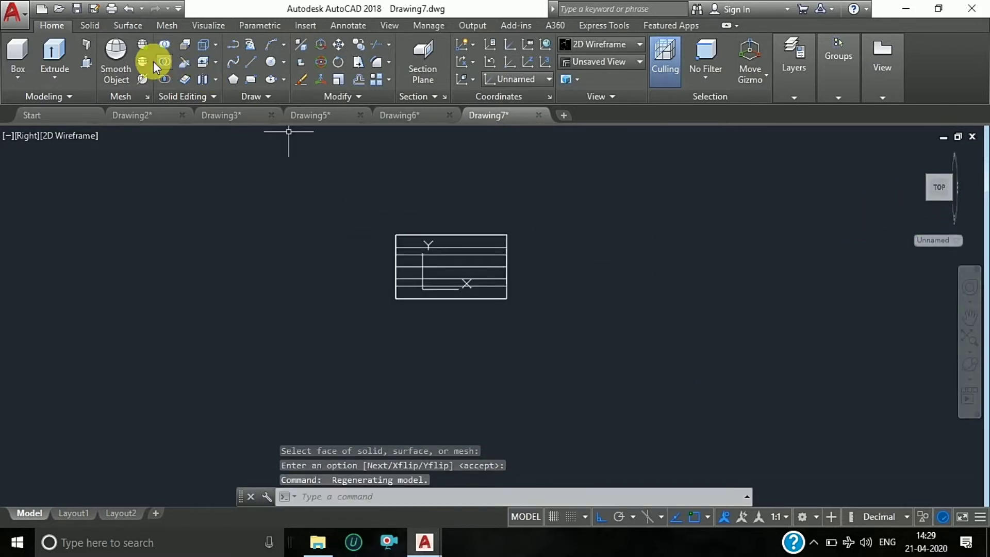
Step: Draw a 20 by 24 rectangle from lines beside the block
left_click(248, 60)
left_click(544, 255)
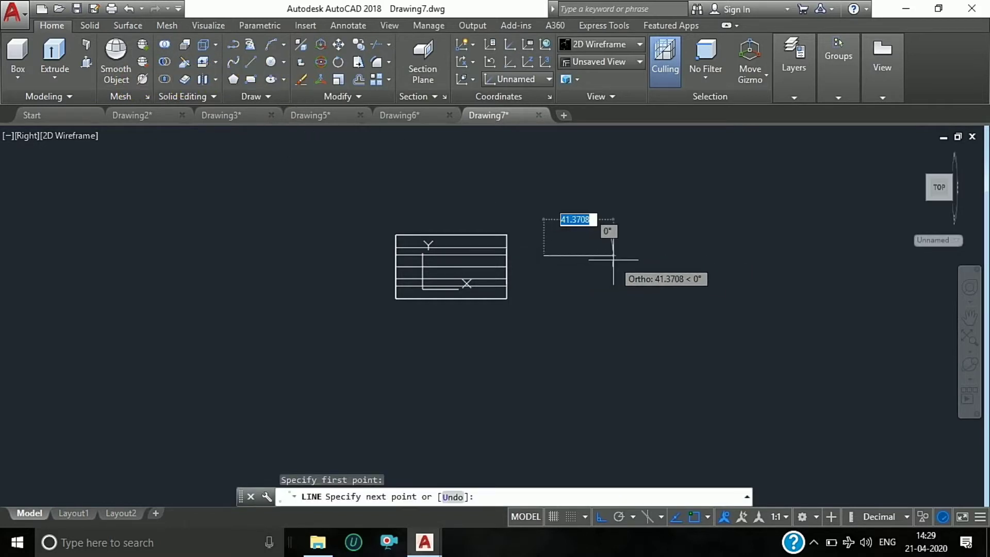
type("0")
key("Return")
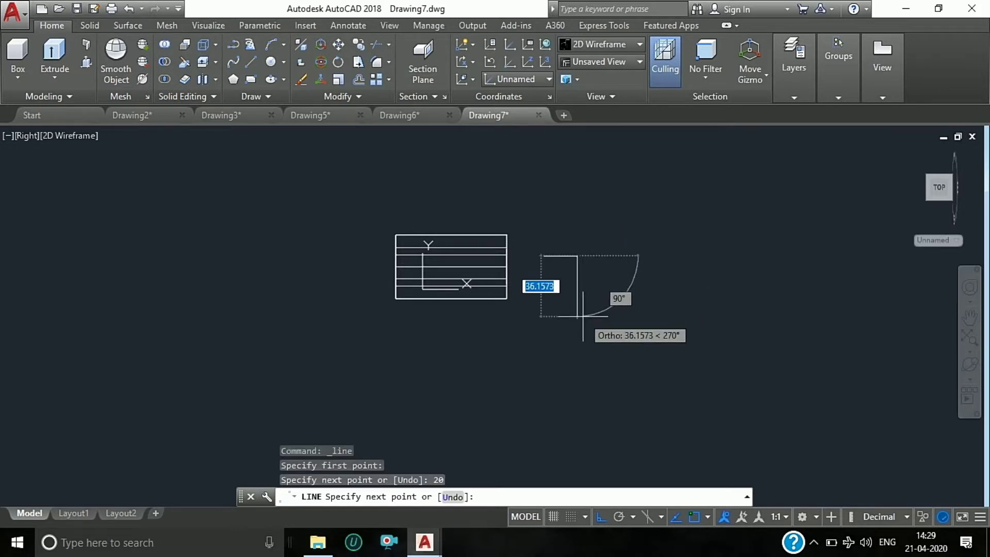
type("4")
key("Return")
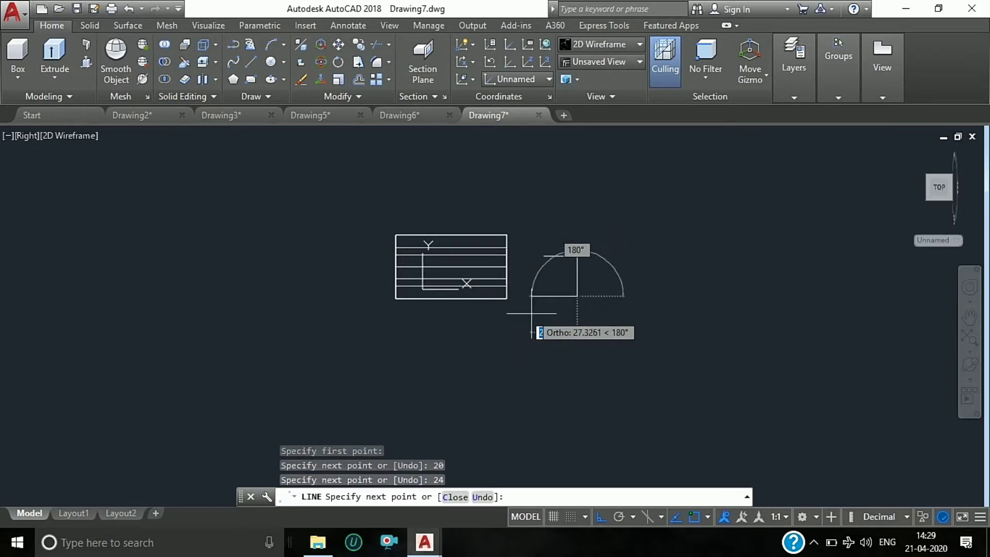
type("20")
key("Return")
type("24")
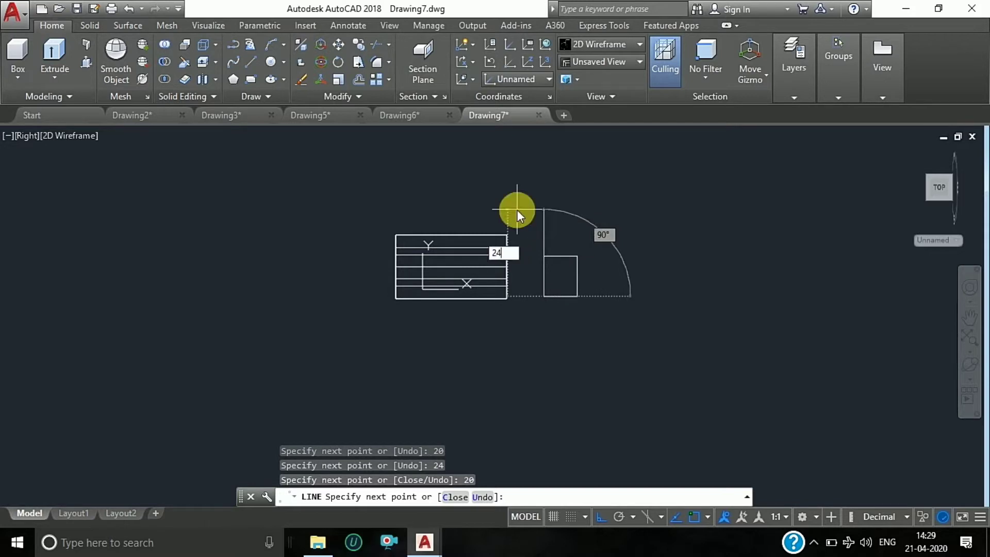
key("Return")
key("Escape")
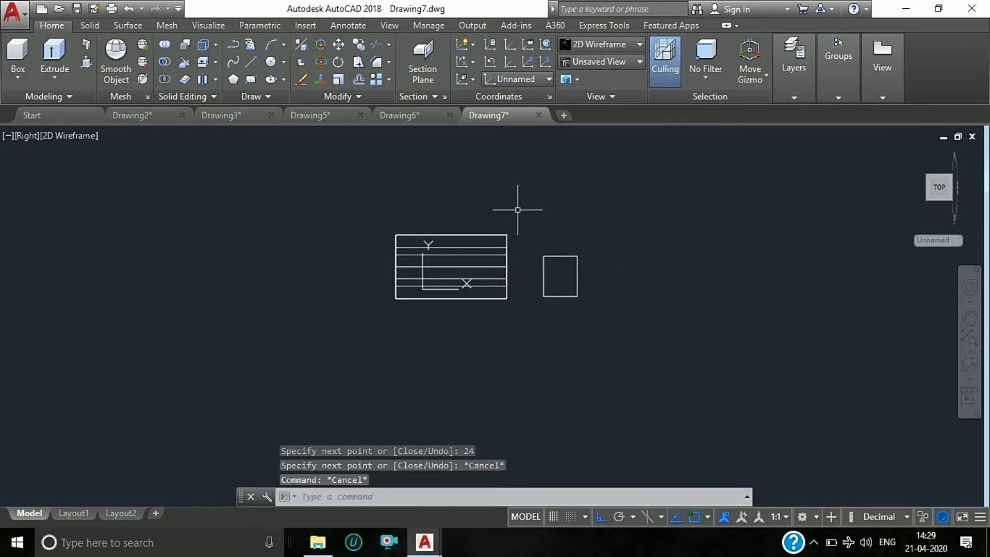
type("l")
Step: Join the small rectangle's four lines into one polyline
key("Return")
left_click_drag(519, 229, 533, 315)
key("Return")
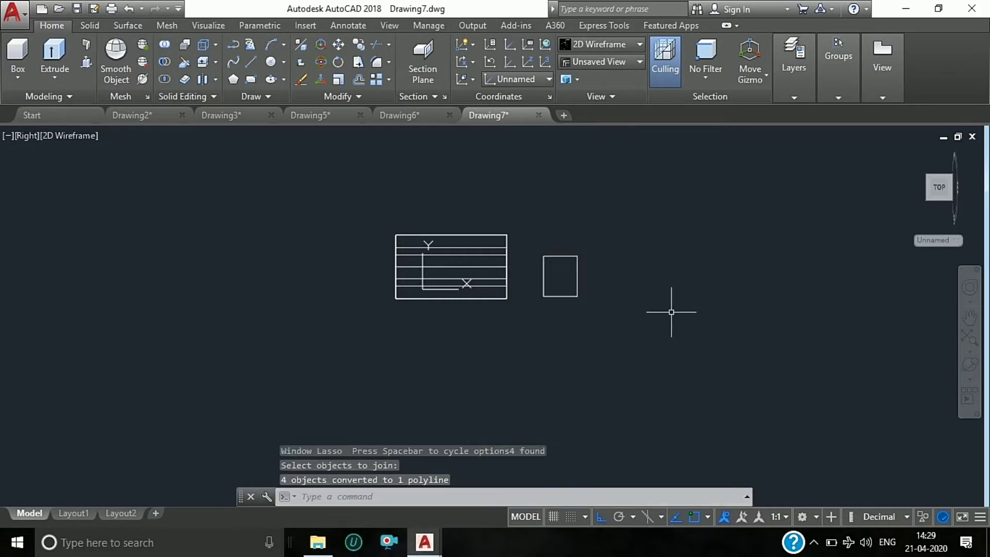
left_click(970, 369)
Step: Press-pull the 20 by 24 rectangle 9 units into a small box
mouse_move(692, 289)
left_mouse_down()
mouse_move(641, 263)
mouse_move(566, 313)
mouse_move(540, 259)
mouse_move(511, 237)
mouse_move(475, 287)
mouse_move(475, 323)
mouse_move(511, 347)
left_mouse_up()
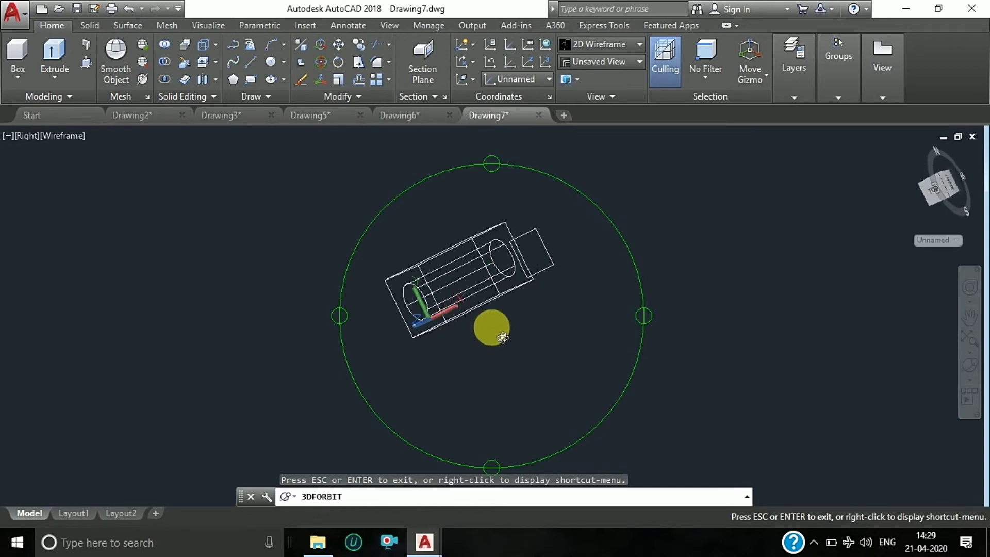
left_click(86, 62)
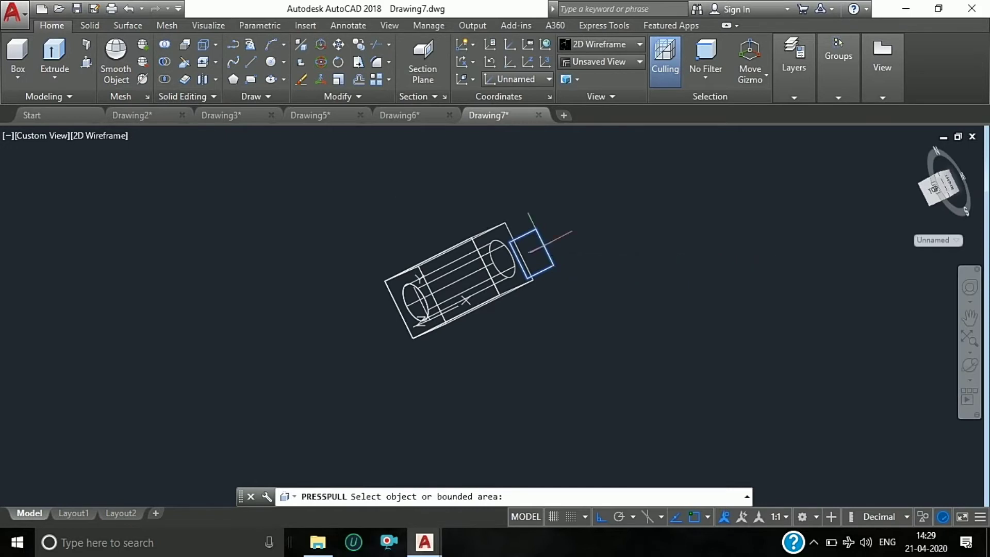
left_click(532, 253)
type("9")
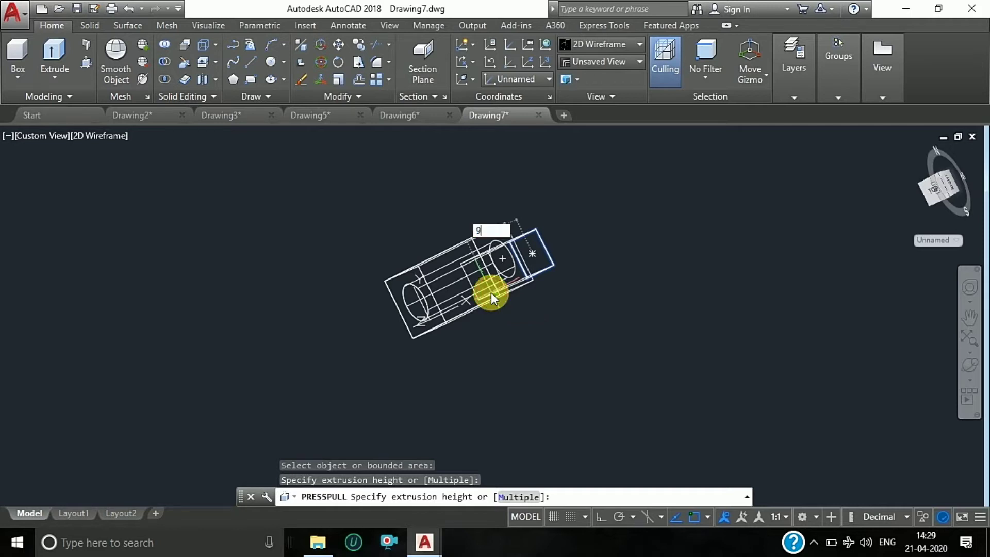
key("Return")
key("Escape")
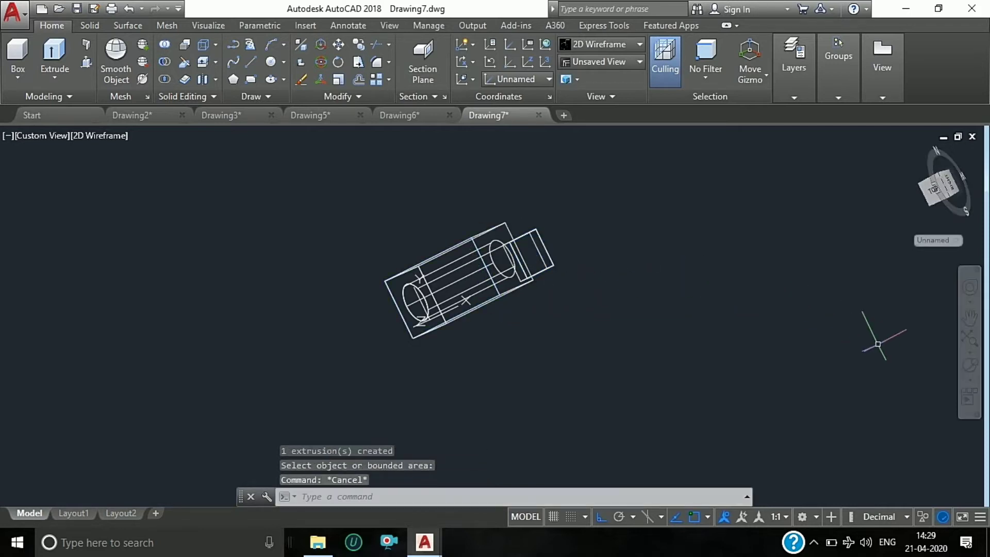
left_click(969, 368)
mouse_move(800, 329)
left_mouse_down()
mouse_move(690, 288)
mouse_move(556, 325)
mouse_move(597, 342)
mouse_move(602, 366)
mouse_move(580, 370)
left_mouse_up()
key("Escape")
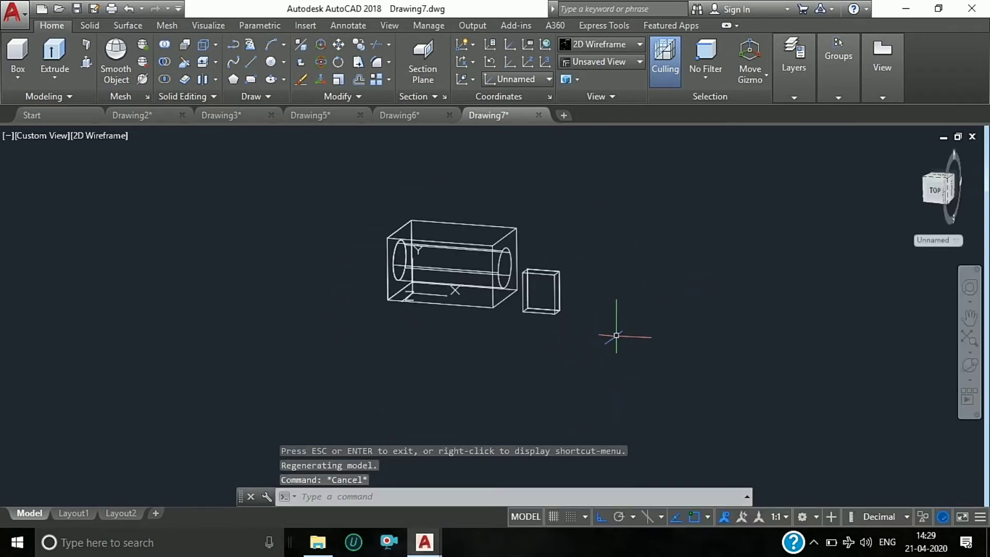
Step: In the flat face-on view, draw an 18-diameter circle centred on the small square
left_click(937, 191)
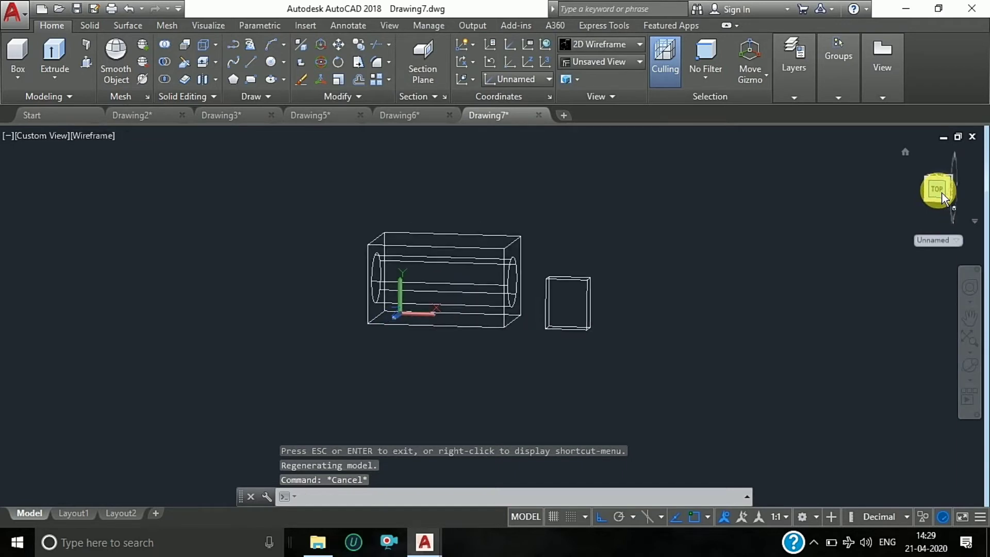
left_click(267, 64)
scroll(348, 145, "down", 4)
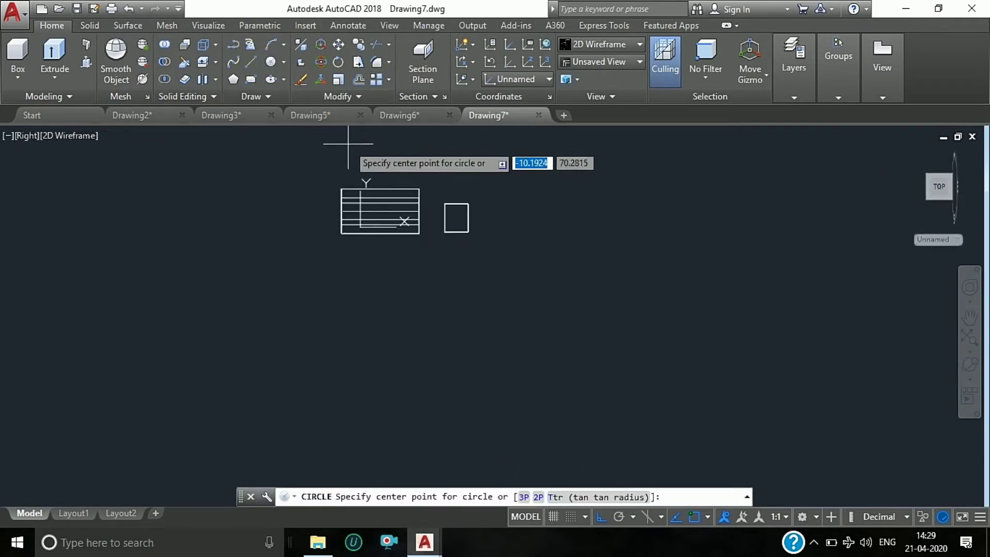
left_click(457, 217)
scroll(493, 229, "up", 3)
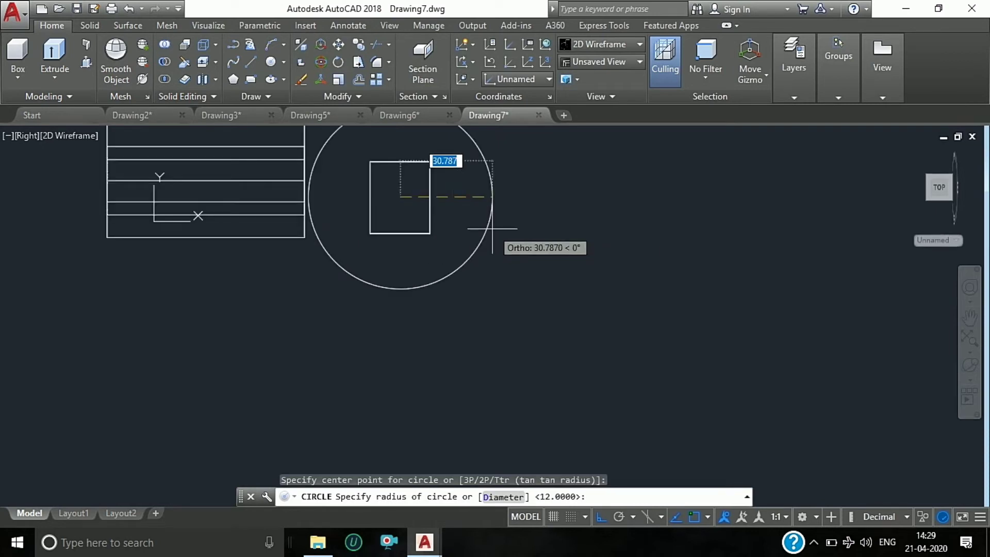
type("D")
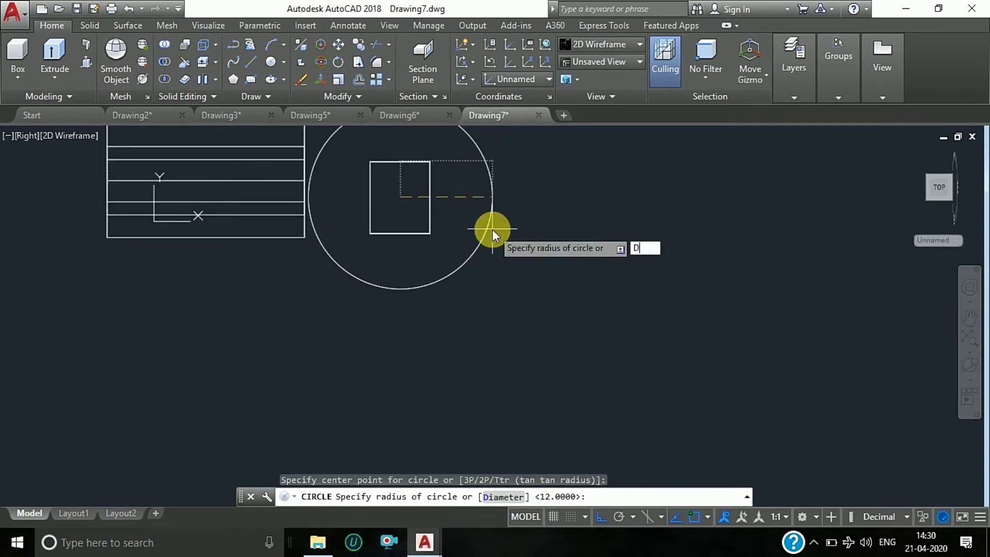
key("Return")
type("8")
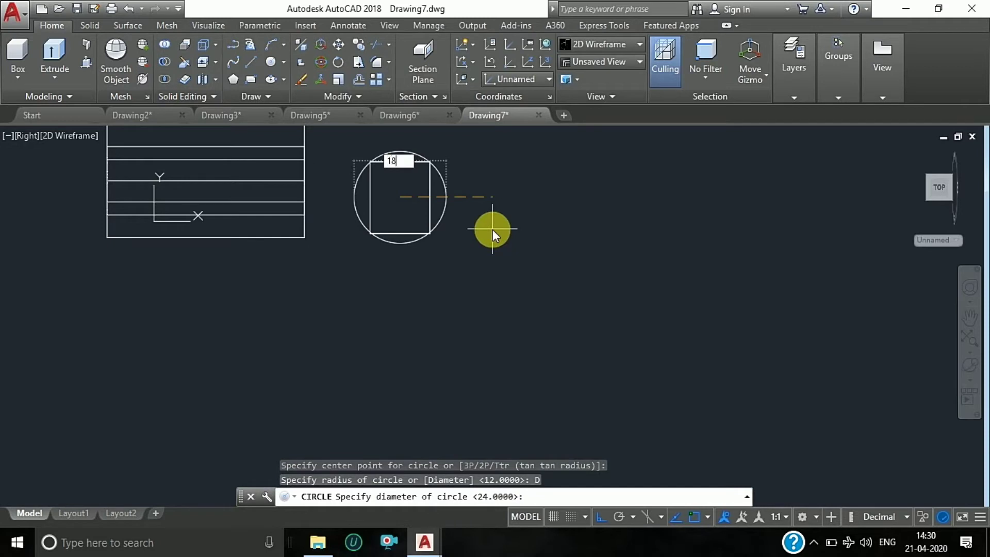
key("Return")
key("Escape")
key("Escape")
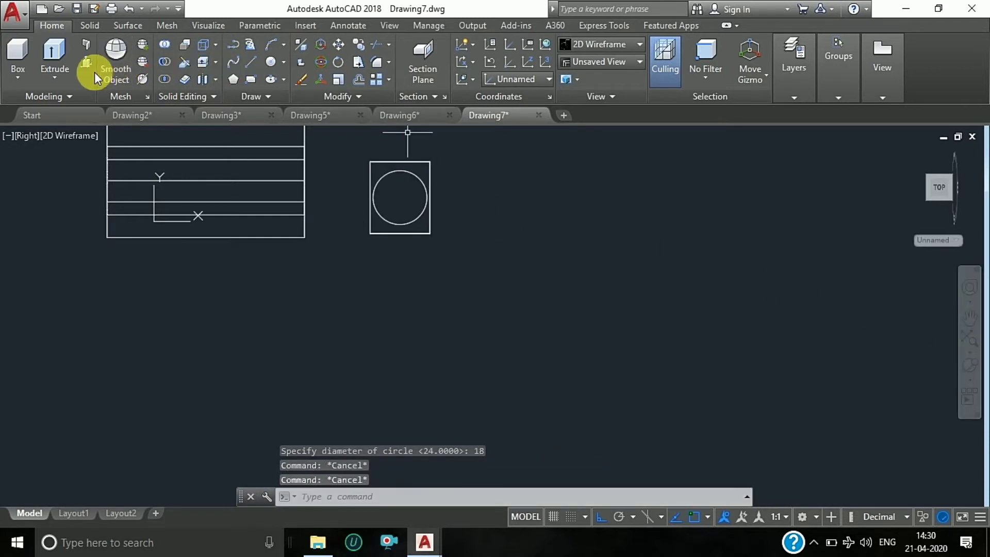
Step: Press-pull the 18-diameter circle into a cylinder through the small block
left_click(968, 364)
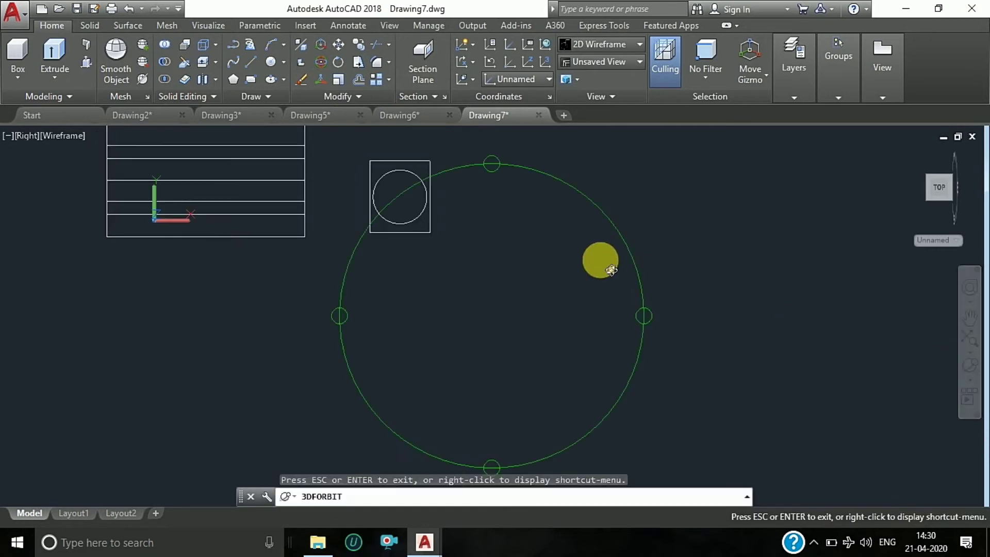
mouse_move(596, 261)
left_mouse_down()
mouse_move(519, 239)
mouse_move(471, 280)
mouse_move(221, 160)
left_mouse_up()
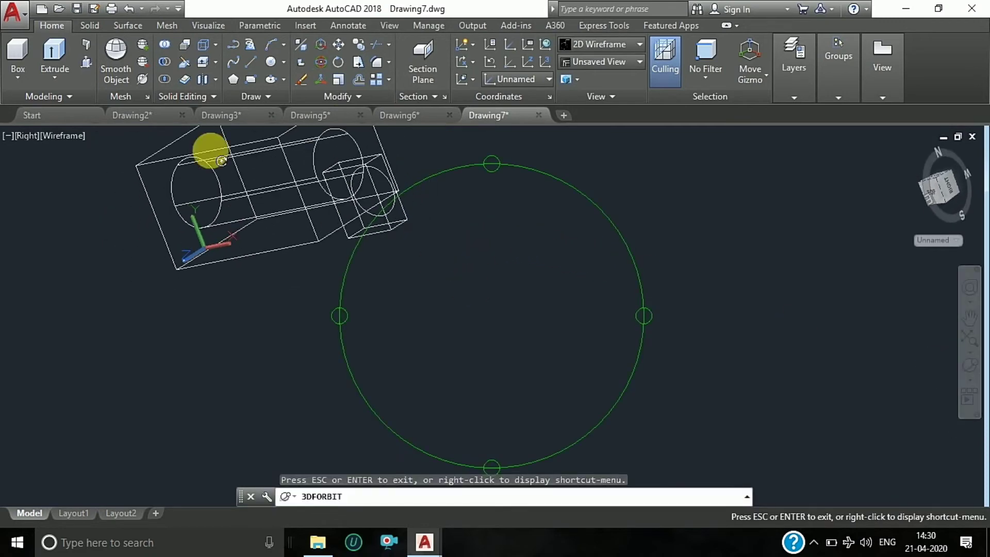
left_click(82, 67)
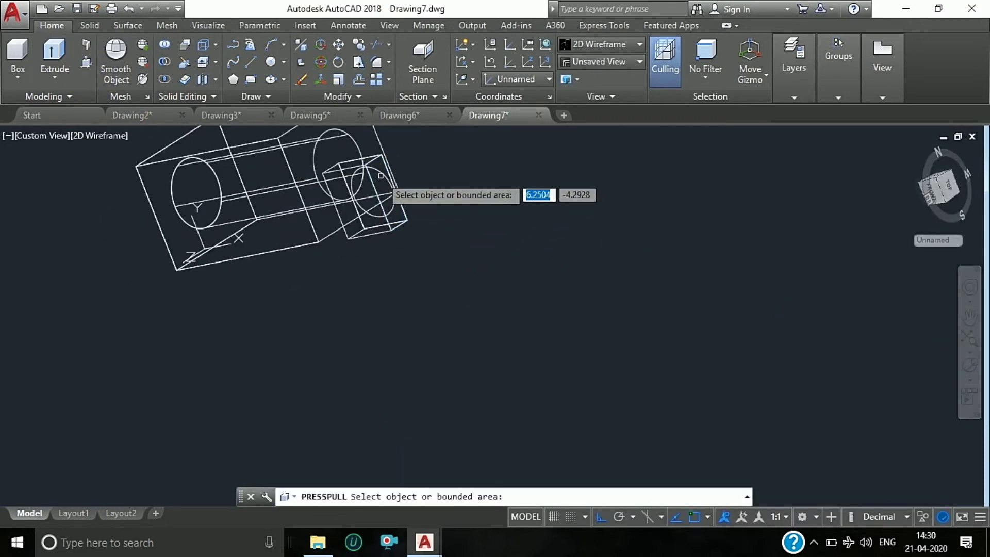
left_click(379, 178)
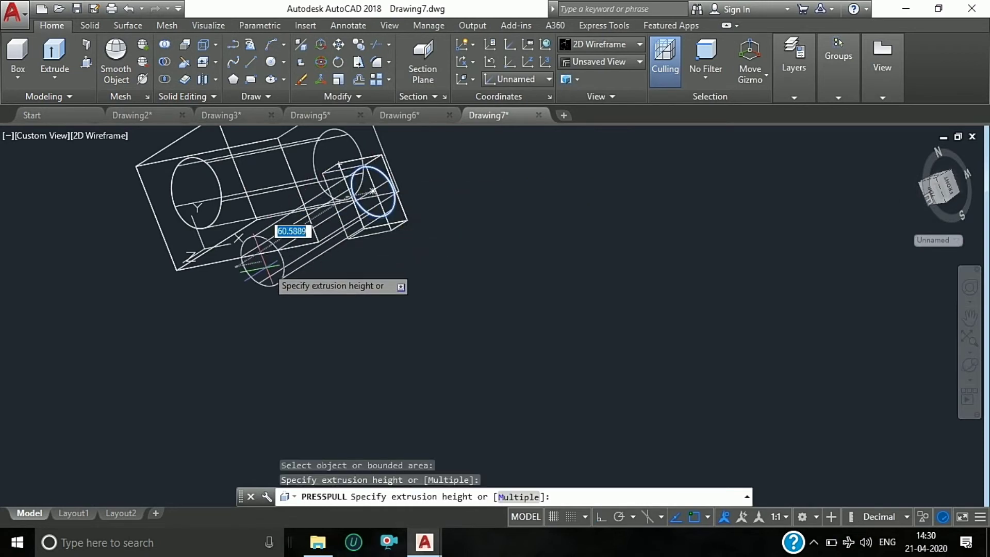
left_click(230, 291)
type("S")
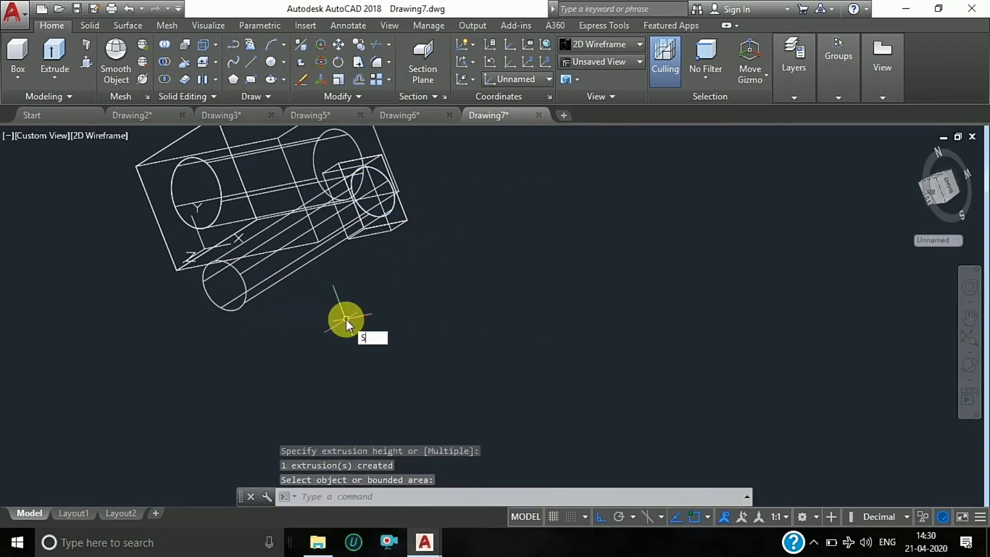
Step: Subtract the cylinder from the small block to leave a round hole
type("UB")
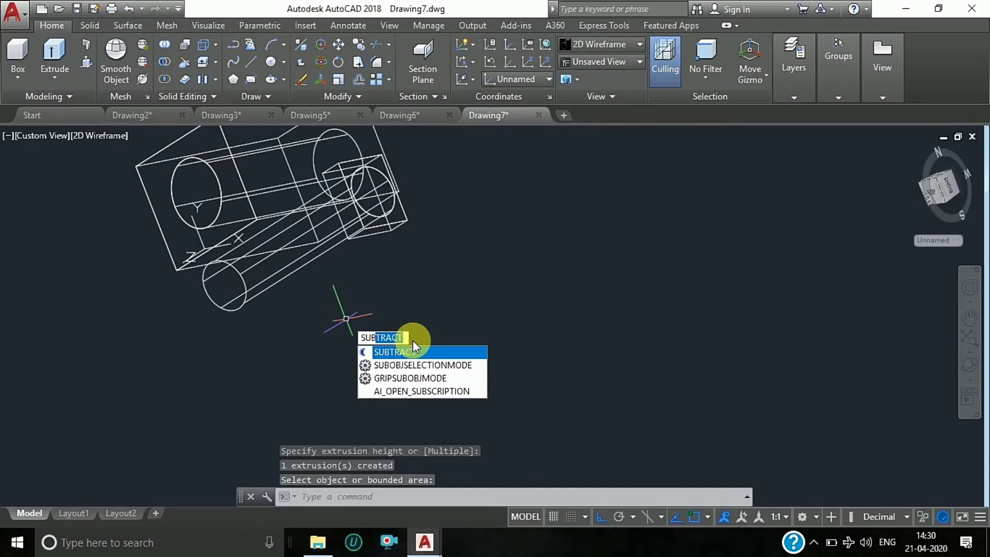
key("Return")
left_click(401, 221)
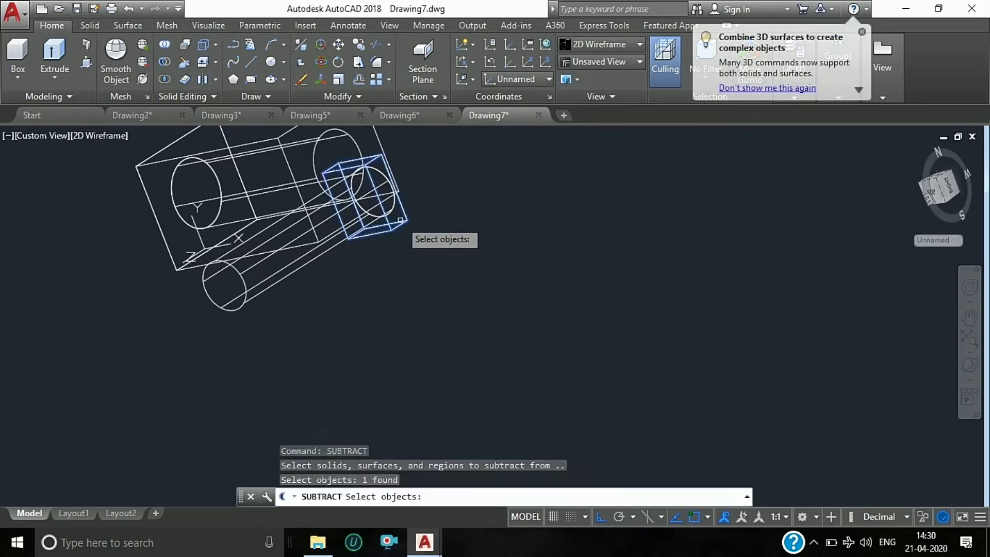
key("Return")
left_click(317, 250)
key("Return")
Step: Return the view to the Right side
scroll(387, 214, "up", 2)
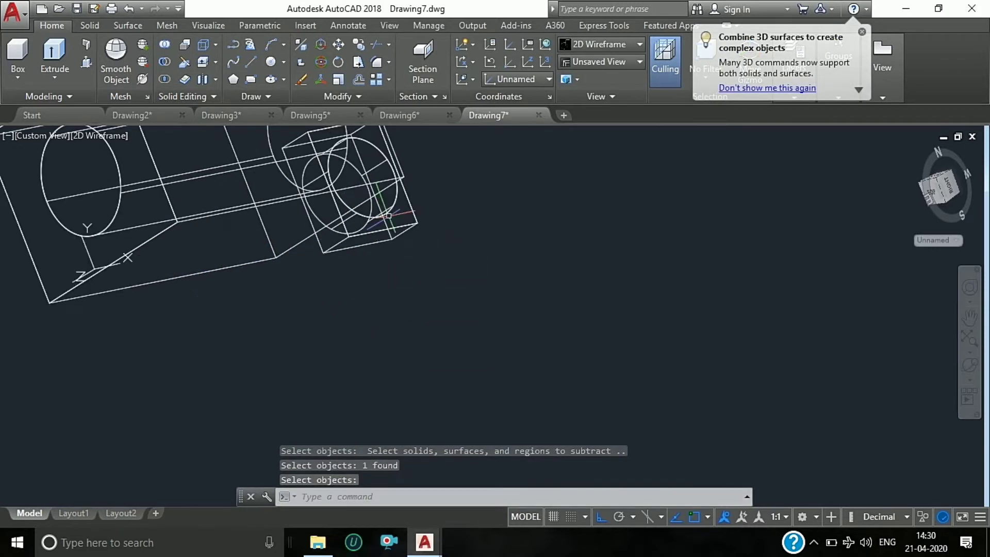
left_click(954, 416)
left_click_drag(936, 193, 935, 192)
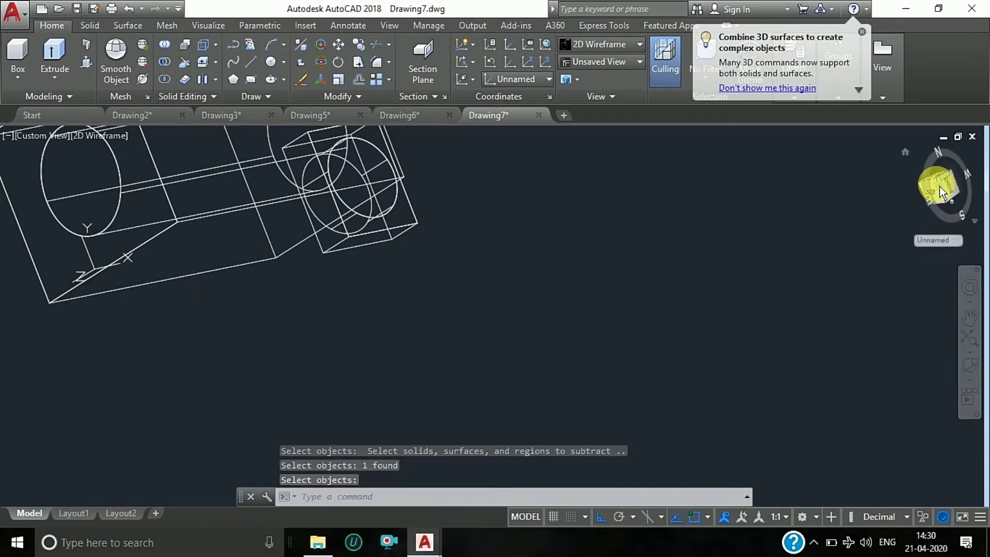
right_click(887, 216)
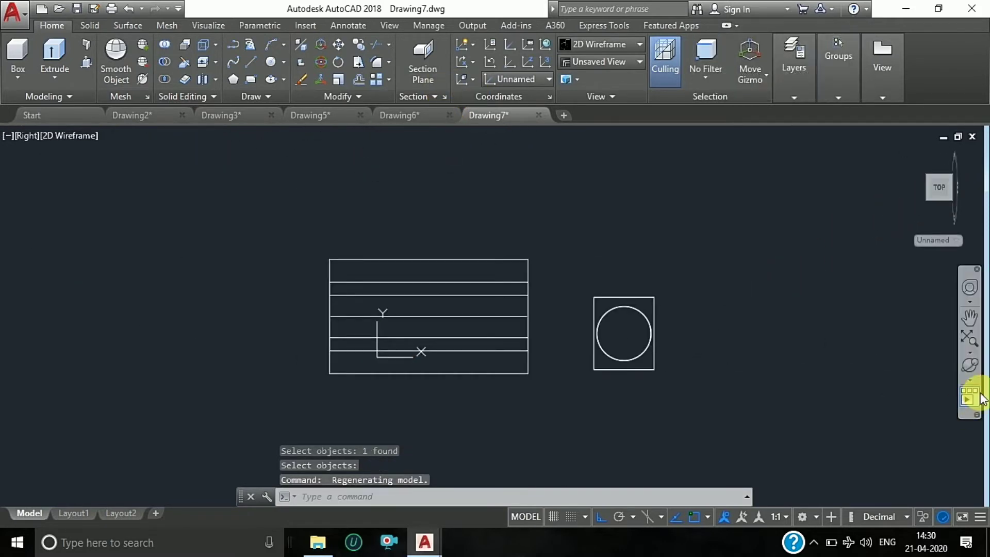
Step: Orbit the model, align the UCS to the small block's top face, then show the Right view
left_click(969, 366)
left_click_drag(743, 339, 633, 386)
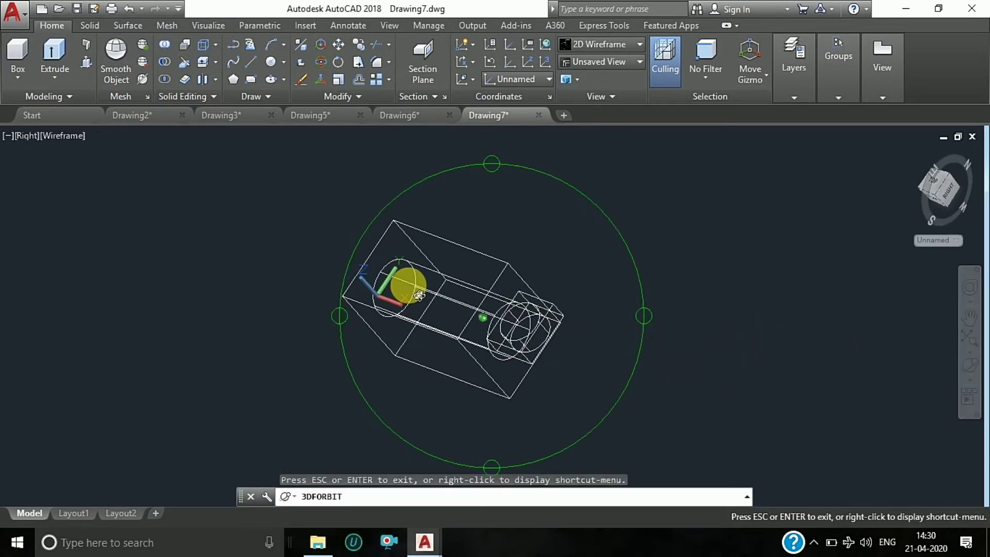
mouse_move(450, 334)
left_mouse_down()
mouse_move(500, 206)
mouse_move(496, 233)
left_mouse_up()
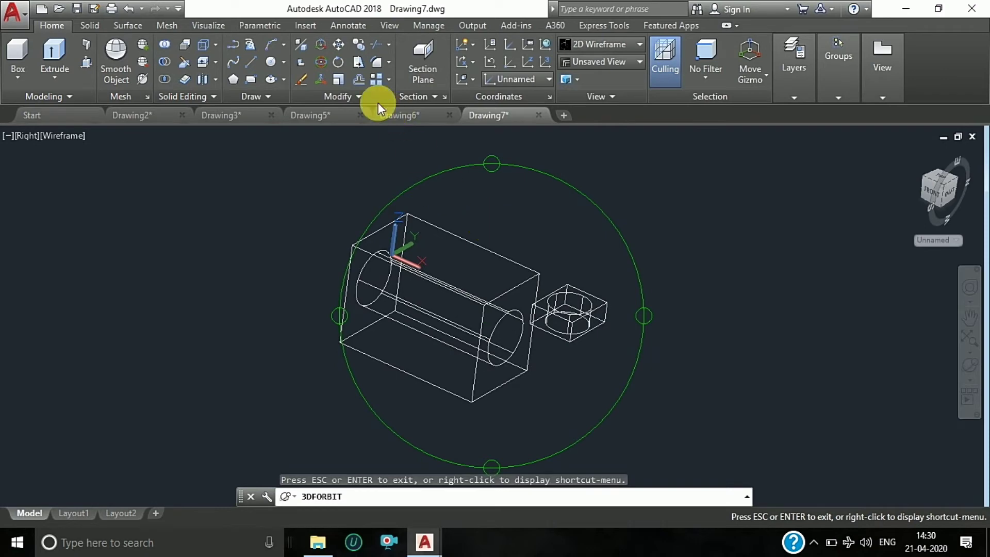
left_click_drag(576, 350, 500, 322)
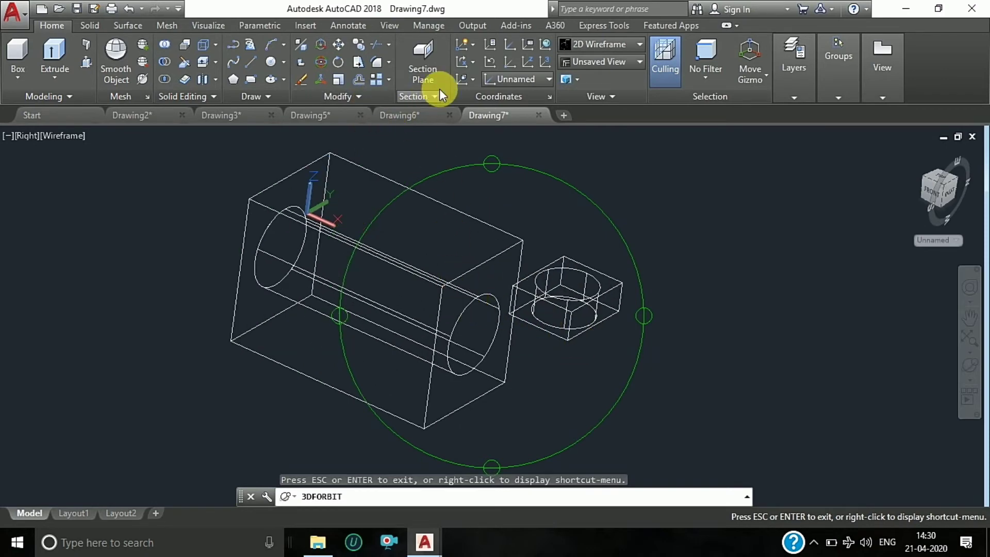
left_click(469, 82)
left_click(469, 156)
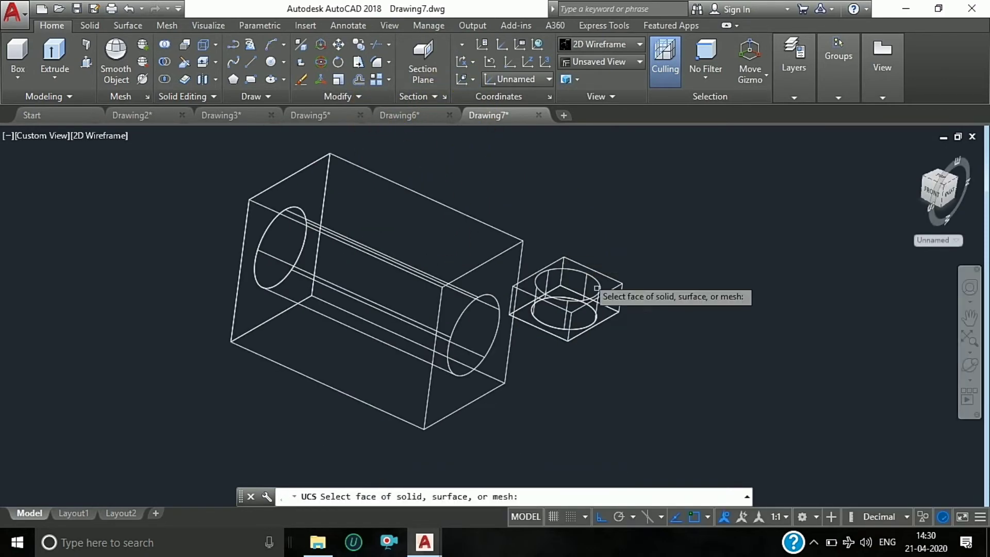
left_click(631, 287)
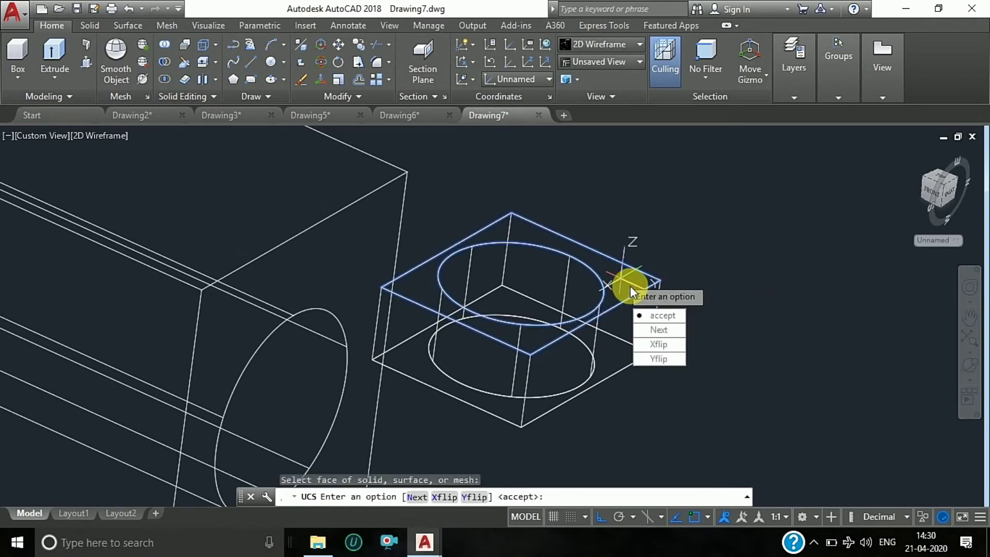
left_click(658, 310)
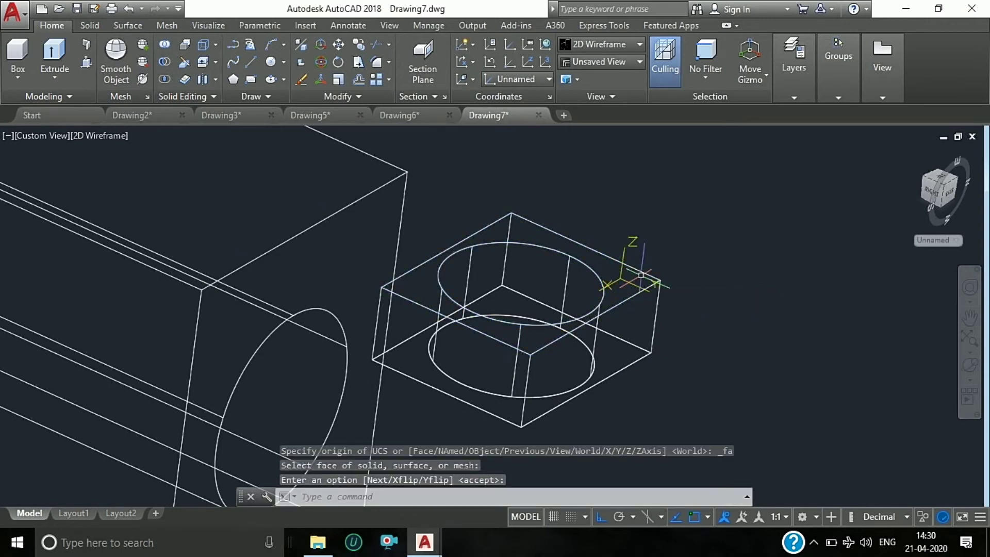
left_click(943, 178)
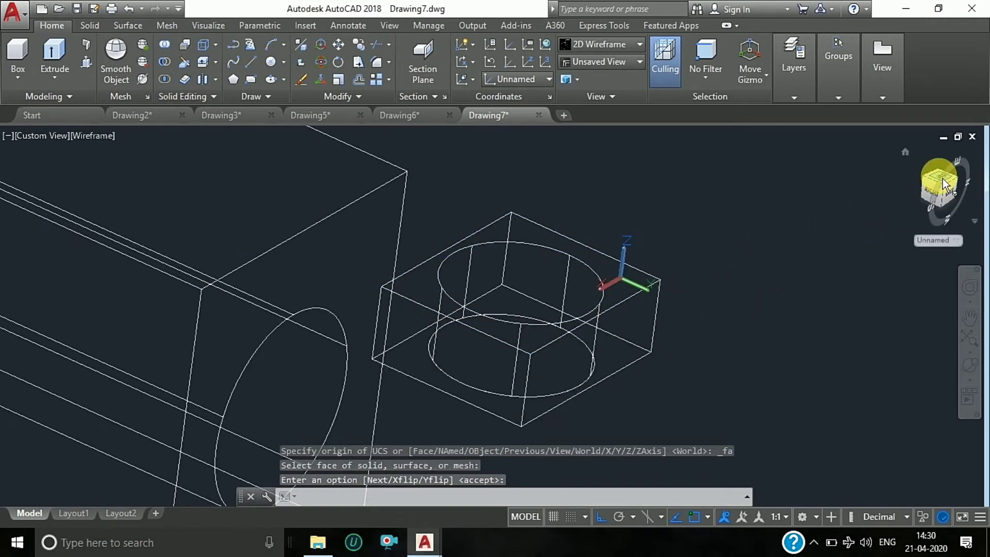
Step: Draw a horizontal line from left of the circle through its centre to past the square
left_click(250, 66)
scroll(690, 324, "up", 5)
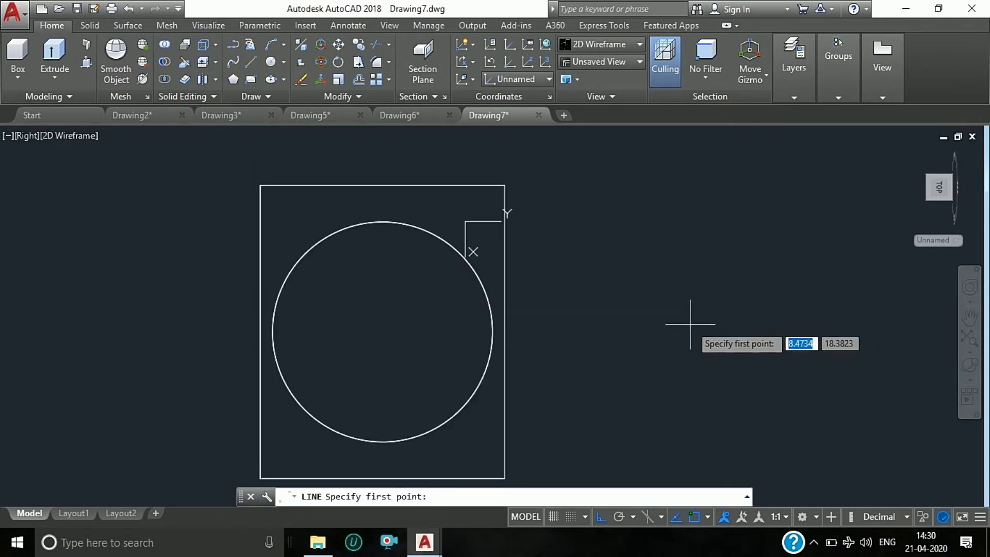
scroll(534, 293, "down", 2)
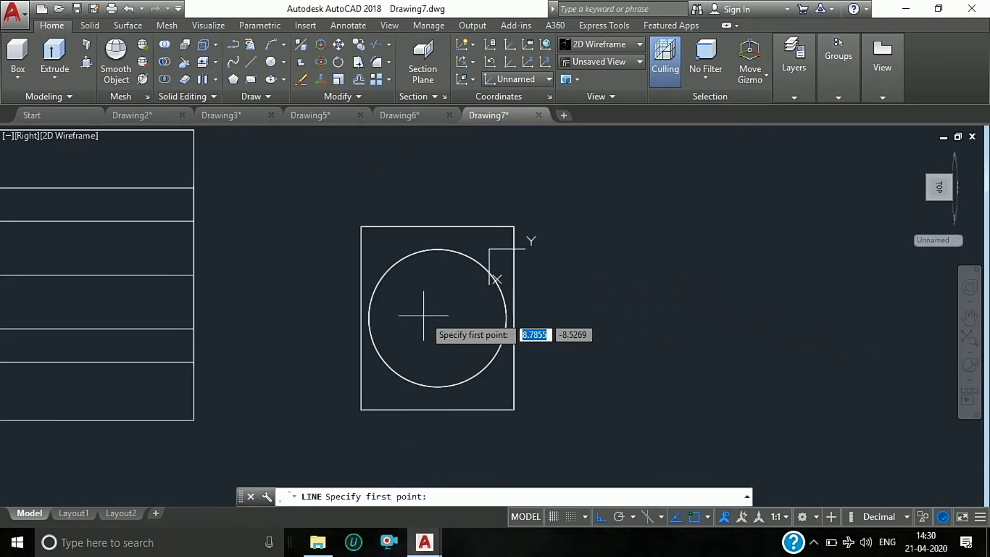
scroll(423, 315, "down", 4)
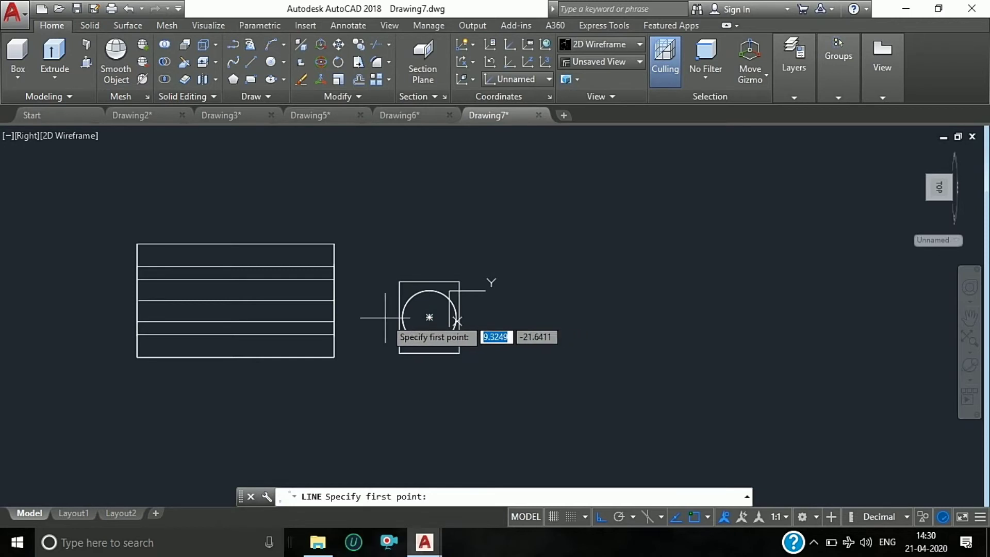
left_click(250, 61)
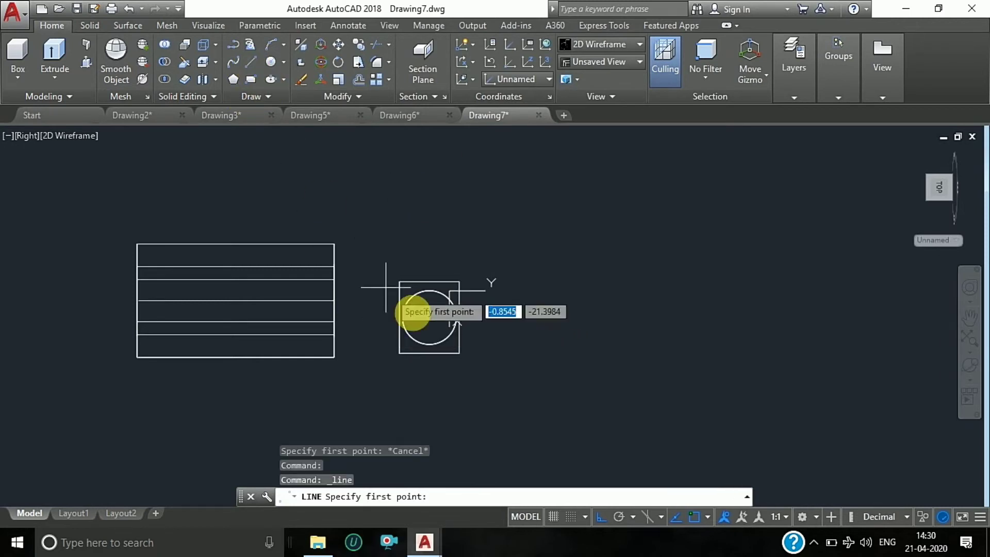
left_click(384, 318)
left_click(489, 317)
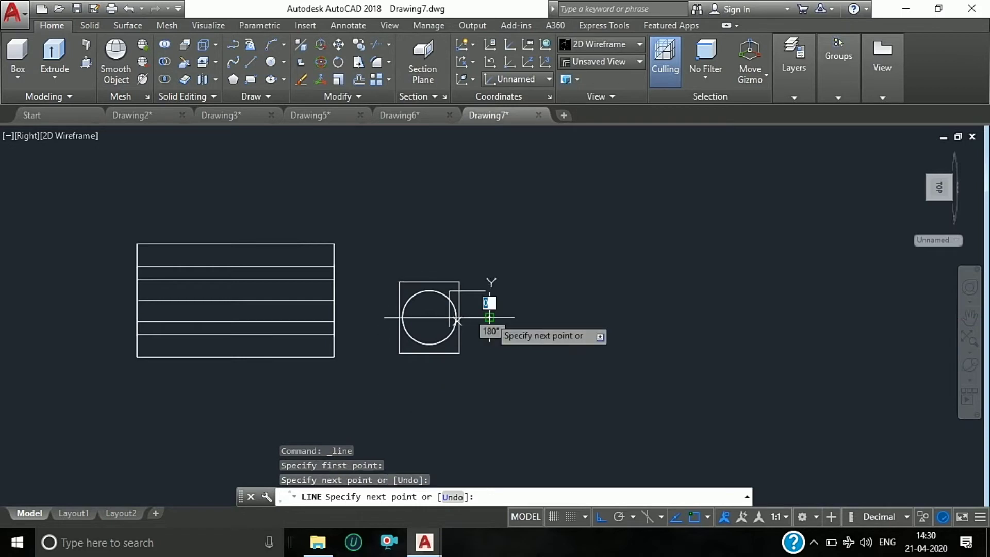
key("Escape")
key("Escape")
key("Escape")
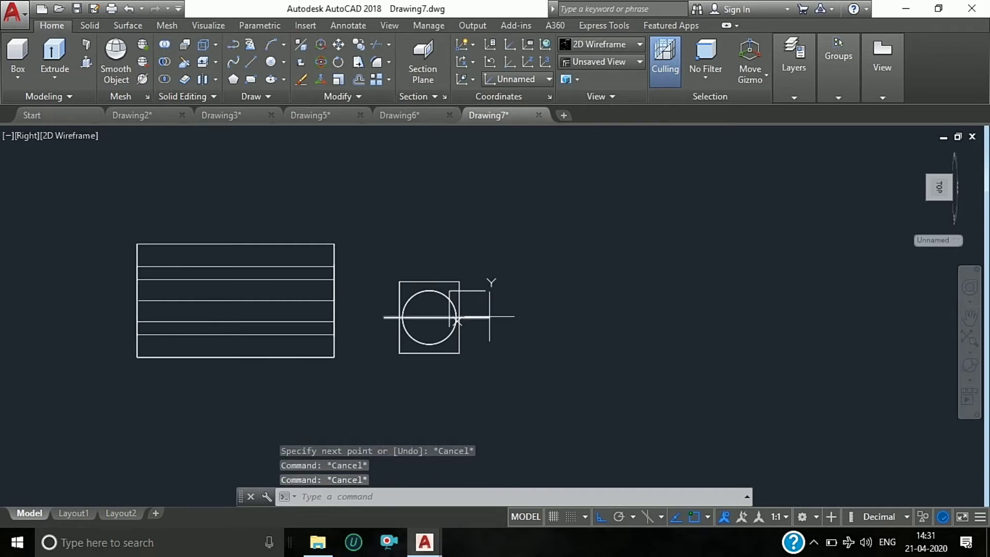
Step: Start an offset with a distance of 3 units
type("o")
key("Return")
type("3")
key("Return")
Step: Offset the centre line 3 units above and 3 units below
left_click(464, 317)
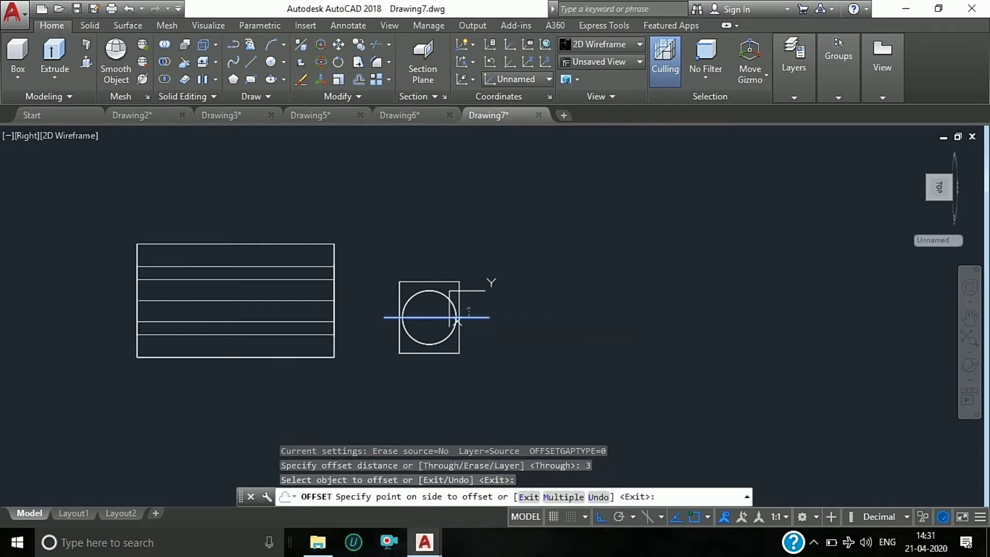
scroll(473, 318, "up", 2)
left_click(473, 317)
left_click(472, 335)
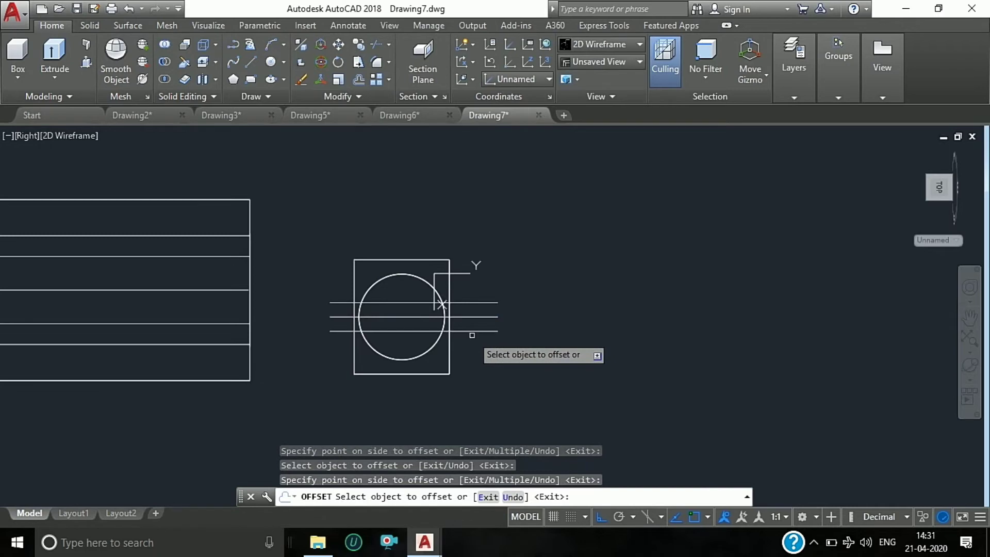
type("L")
key("Return")
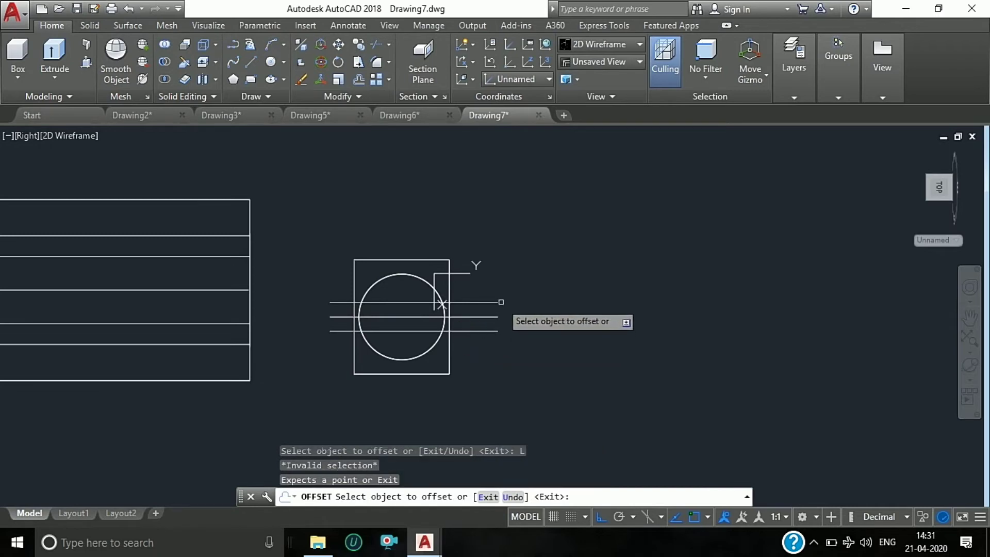
key("Escape")
Step: Draw the slot's end line and erase the middle centre line
key("Return")
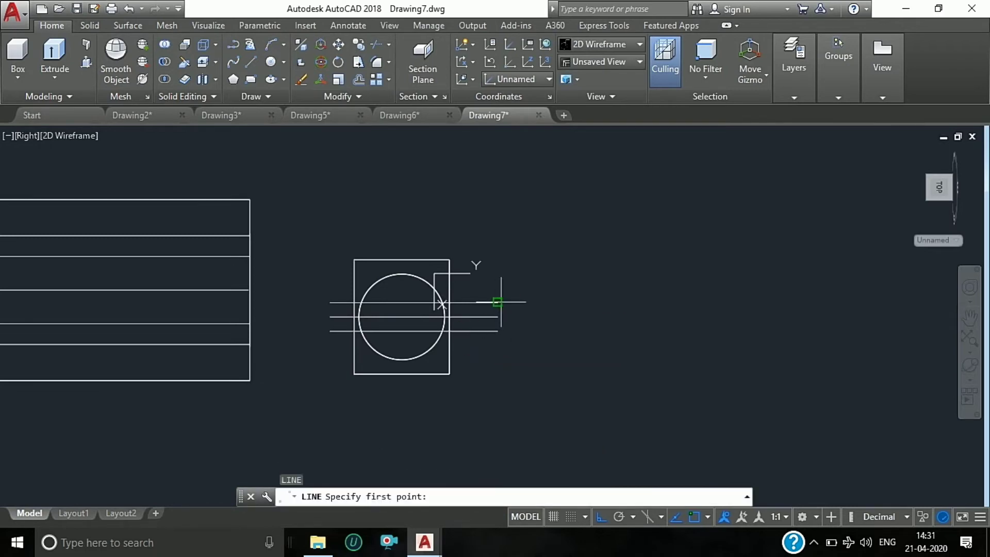
left_click(497, 302)
key("Return")
key("Return")
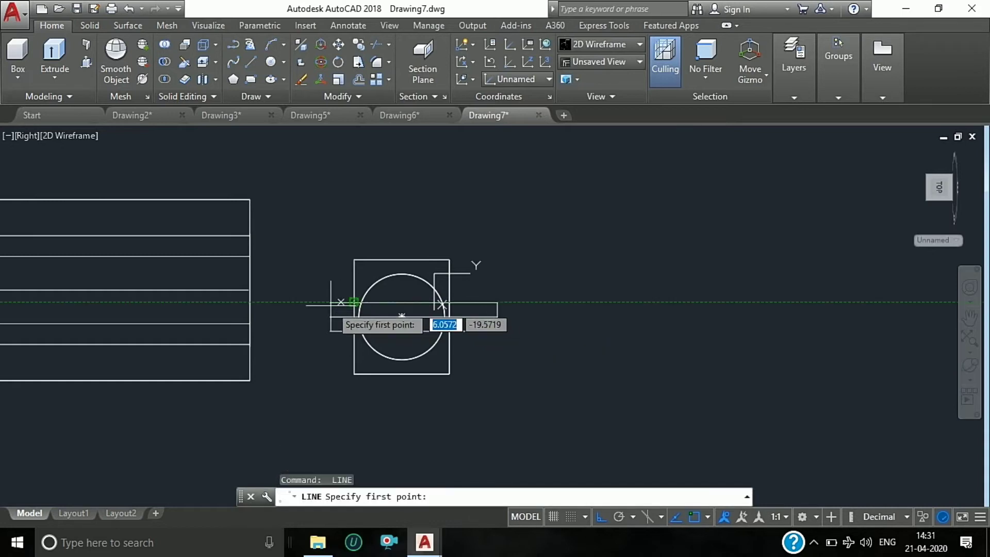
left_click(330, 301)
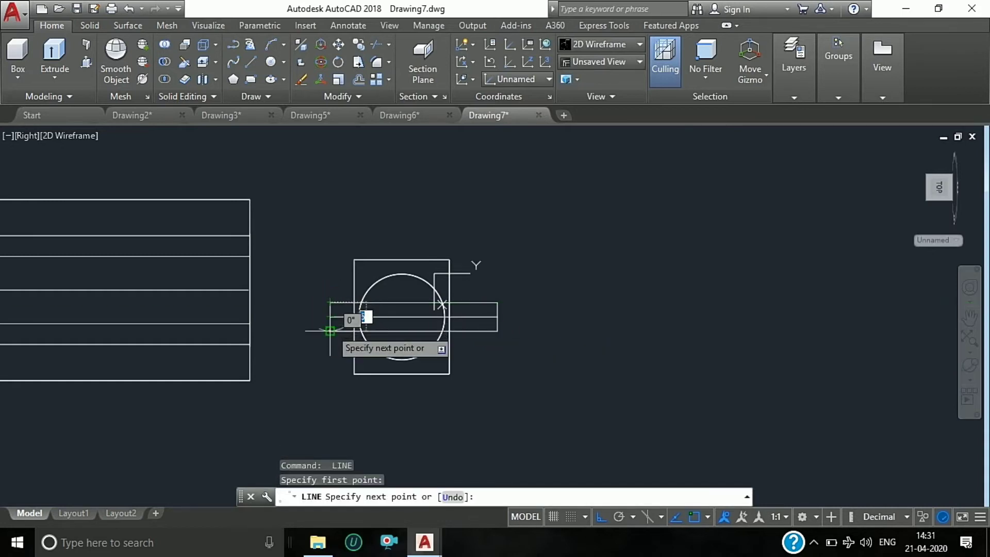
key("Escape")
key("Escape")
left_click(379, 316)
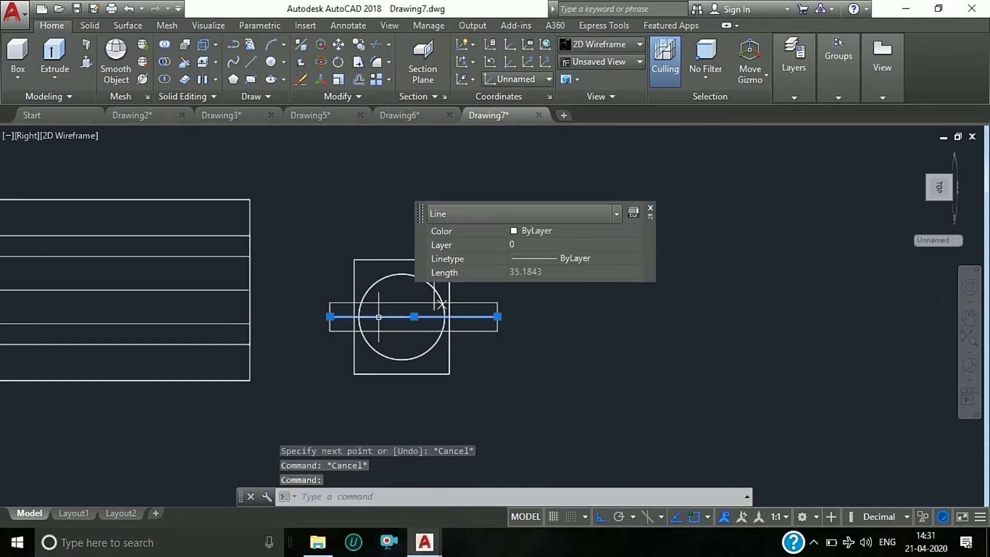
key("Delete")
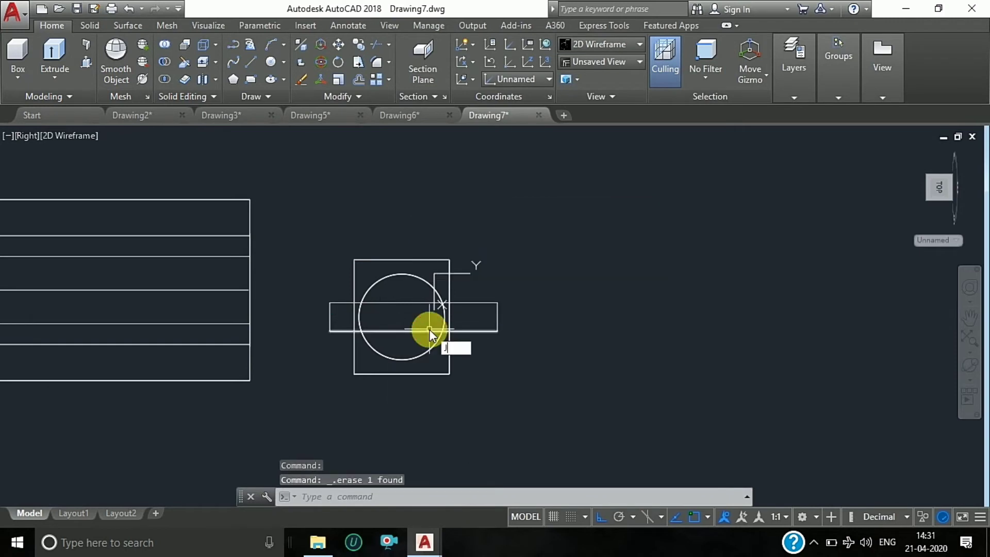
Step: Join the top, left end and bottom lines into one closed polyline
key("Return")
left_click(408, 304)
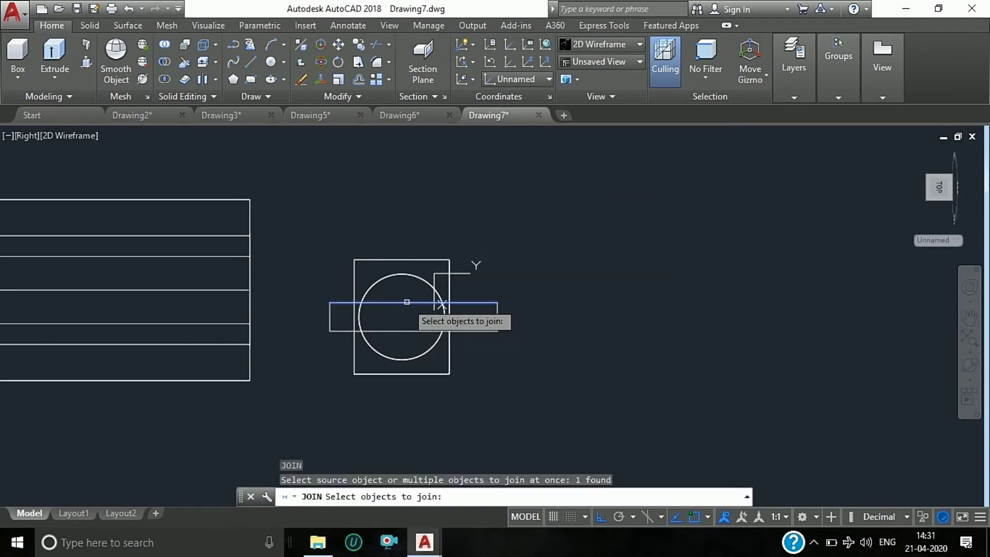
left_click(331, 317)
left_click(336, 331)
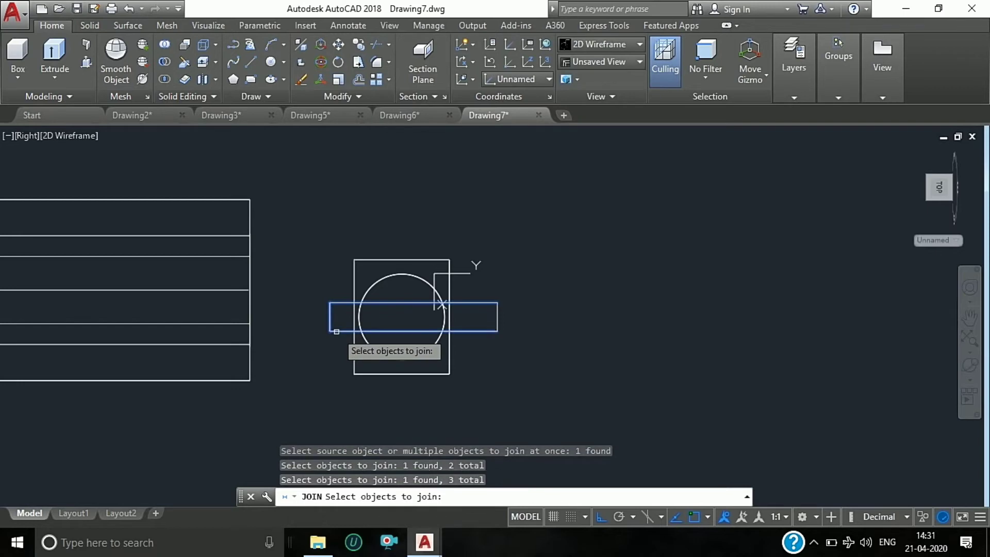
key("Return")
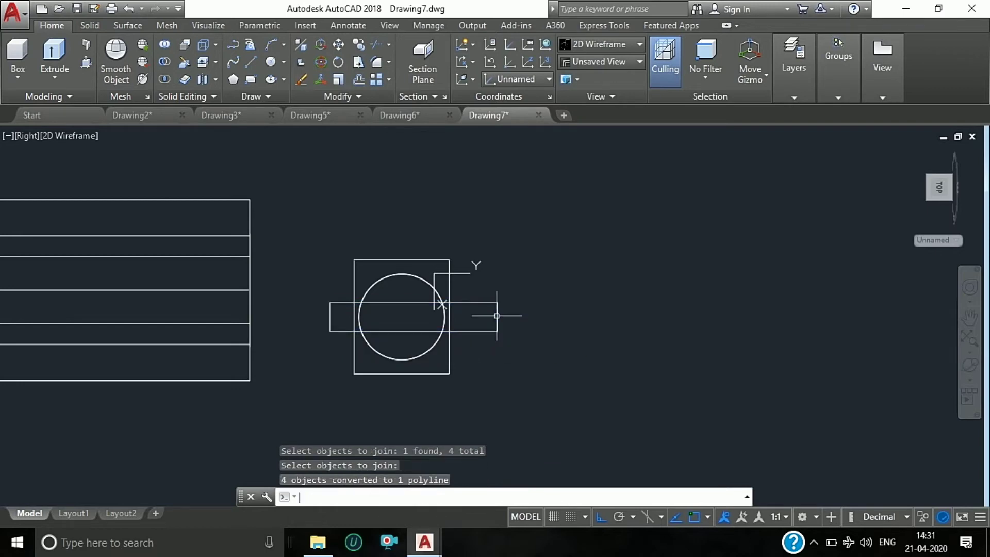
Step: Orbit to a 3D view and press-pull the narrow rectangle 5 units into a bar
left_click(970, 365)
mouse_move(805, 380)
left_mouse_down()
mouse_move(485, 253)
mouse_move(493, 278)
left_mouse_up()
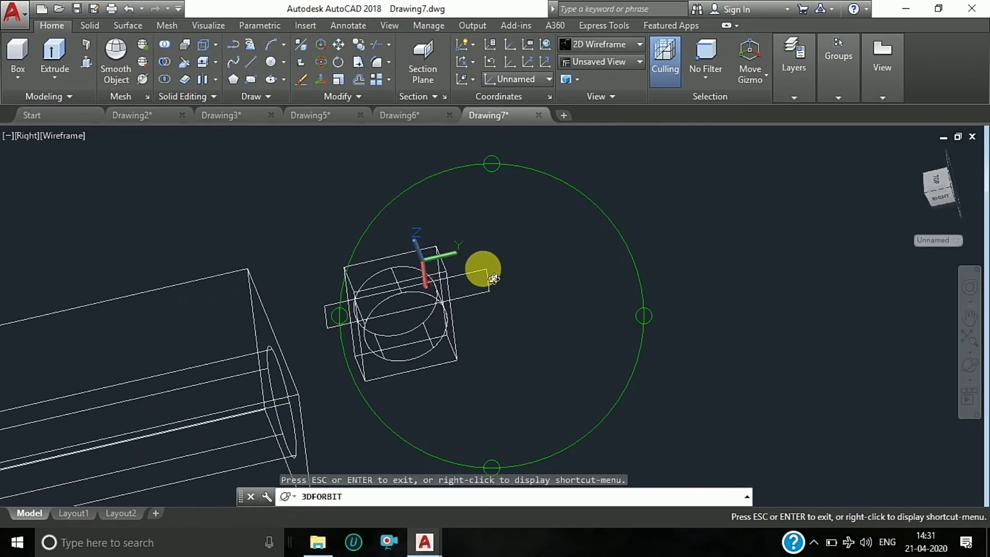
left_click(85, 63)
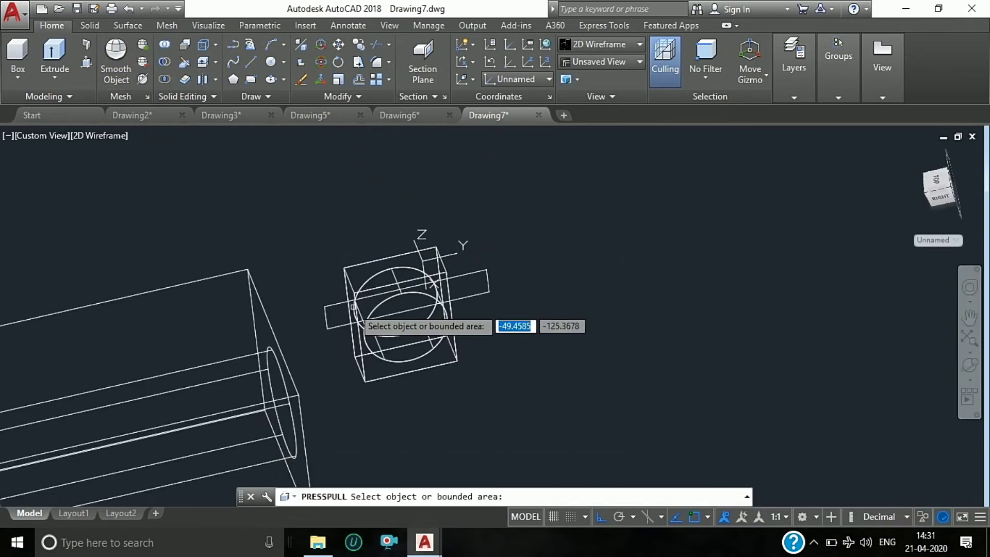
scroll(487, 299, "up", 2)
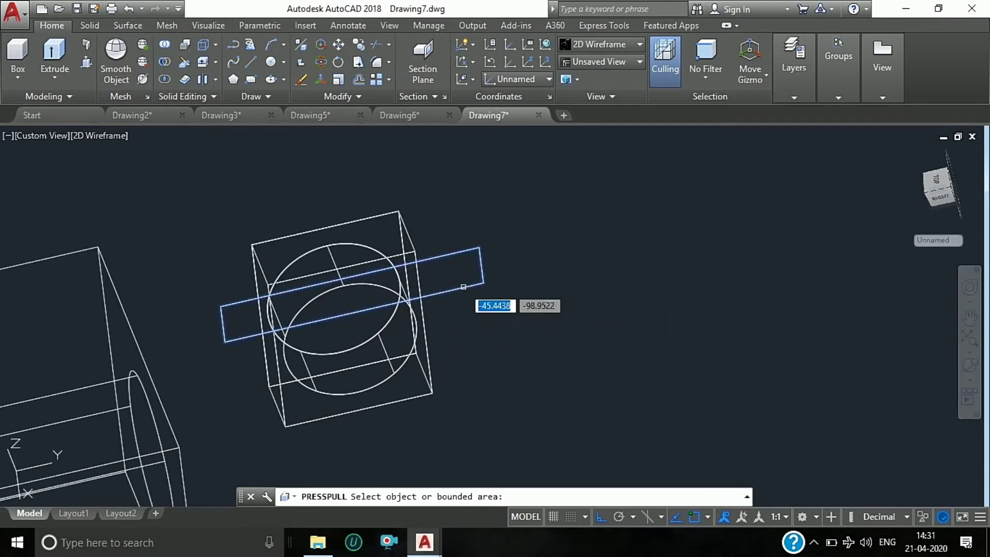
left_click(463, 287)
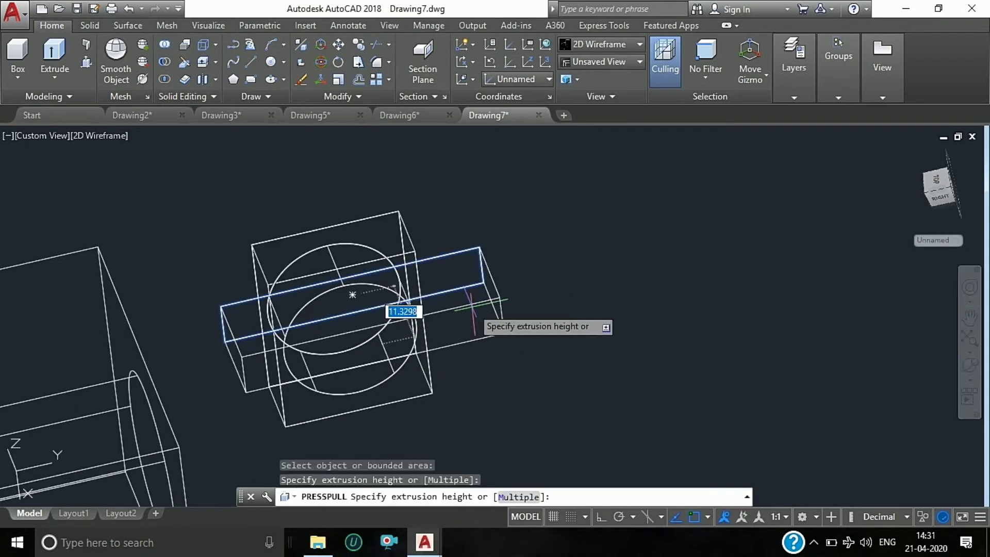
type("5")
key("Return")
key("Return")
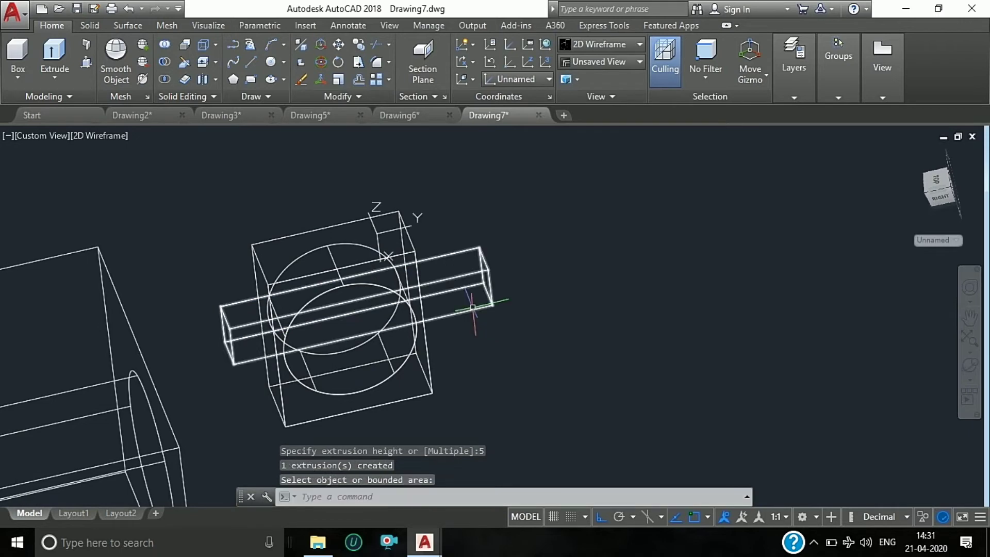
type("sub")
Step: Subtract the 5-unit bar from the square block to cut a slot through it
key("Return")
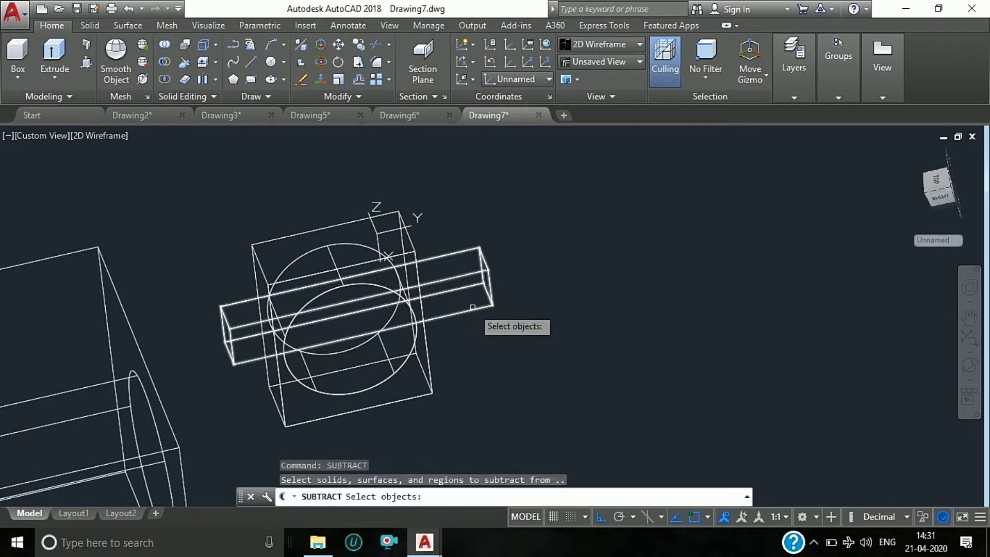
left_click(422, 370)
key("Return")
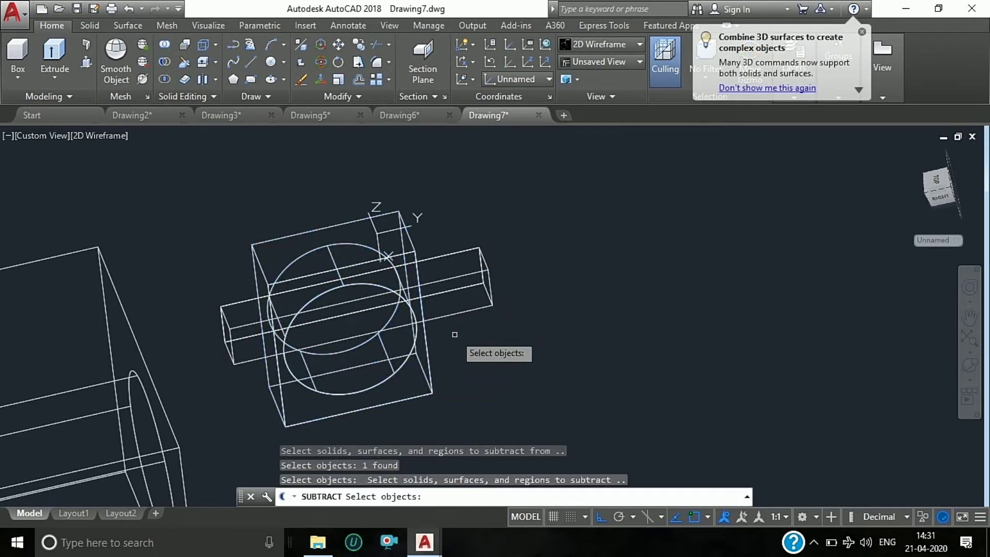
left_click(468, 284)
key("Return")
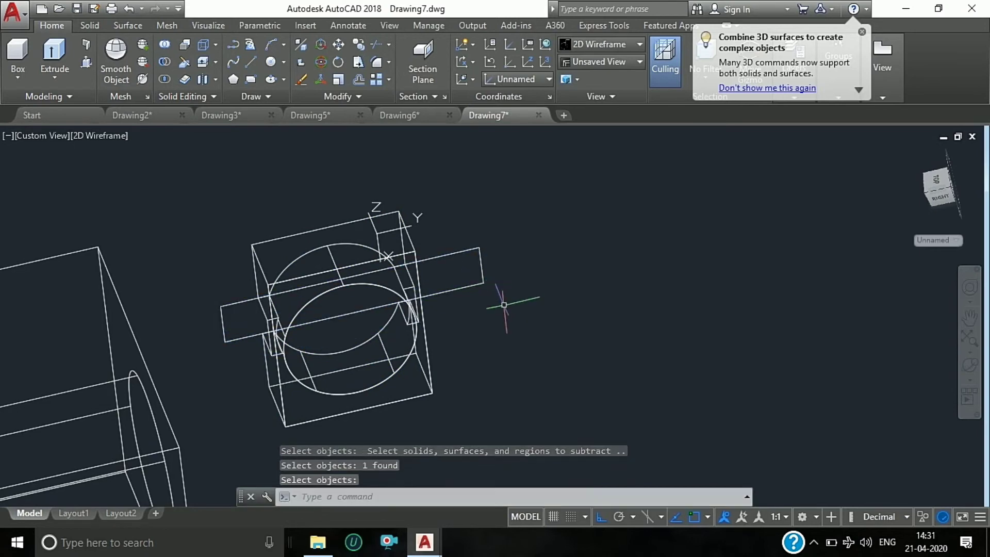
key("Escape")
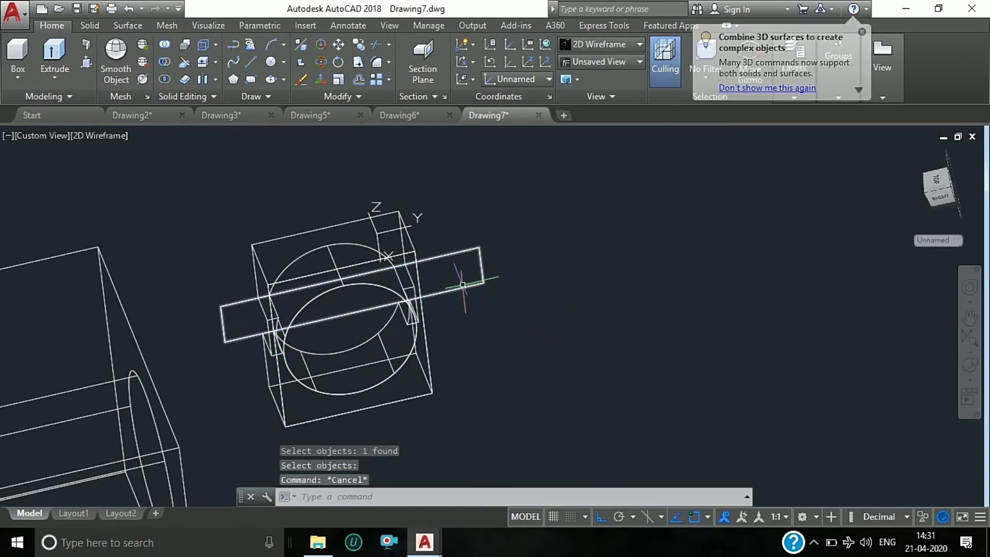
key("Escape")
Step: Delete the leftover rectangle outline and switch to the Right view
left_click(467, 287)
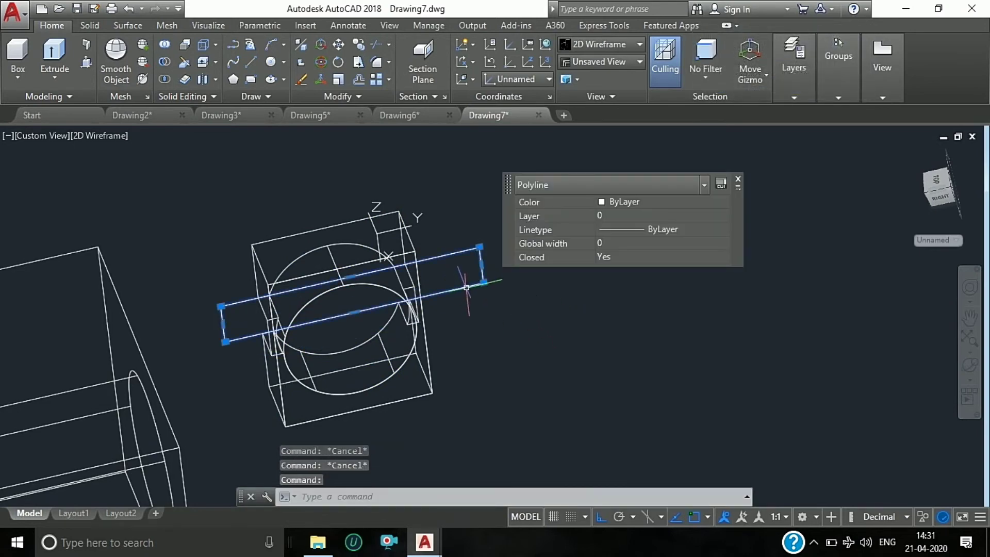
key("Delete")
left_click(941, 187)
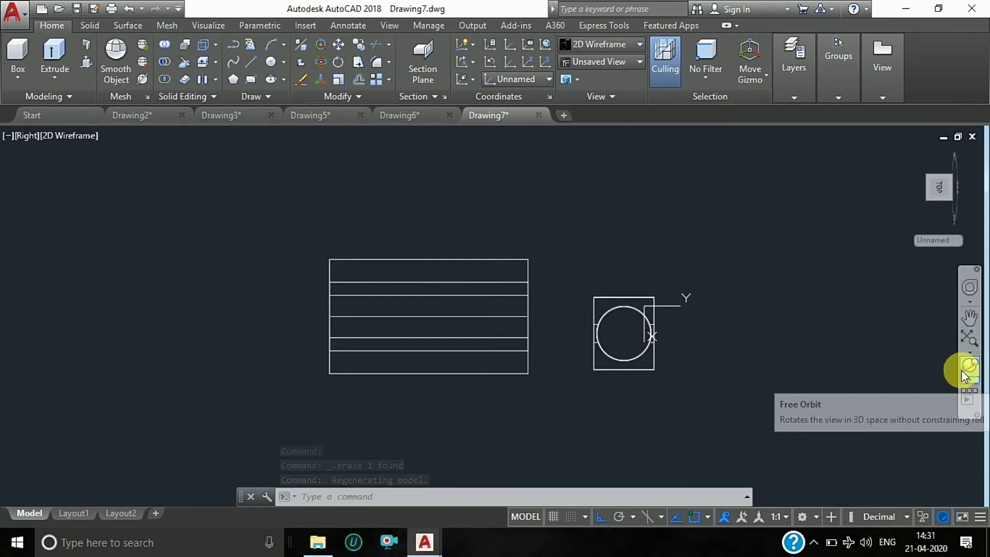
Step: Start moving the slotted insert, cancel the move, and orbit to a 3D angle
left_click(623, 297)
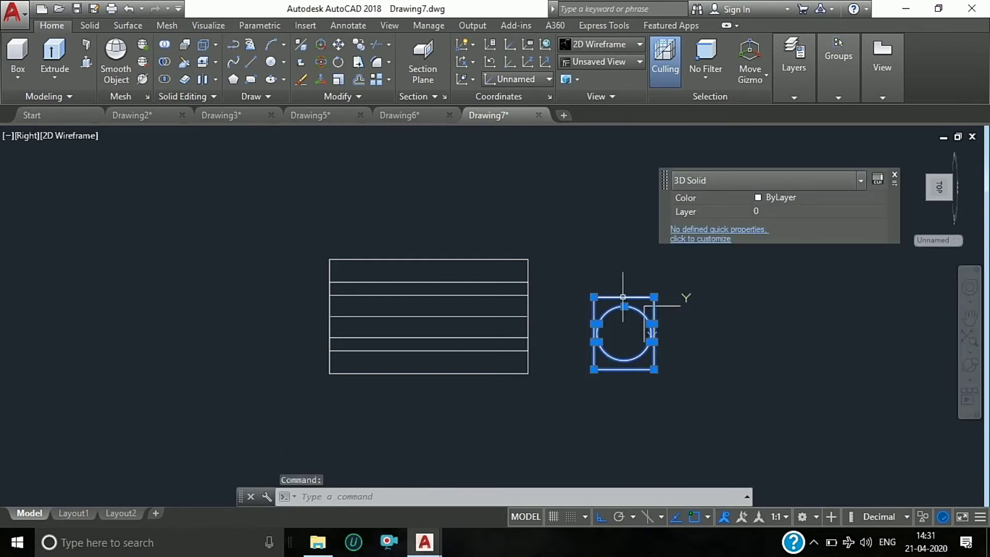
type("M")
key("Return")
scroll(598, 333, "up", 2)
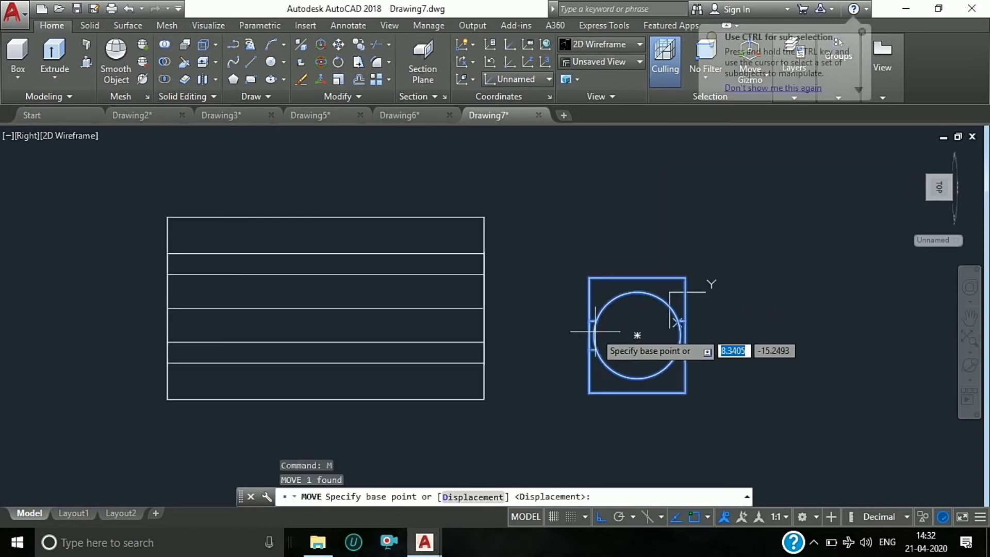
left_click(589, 335)
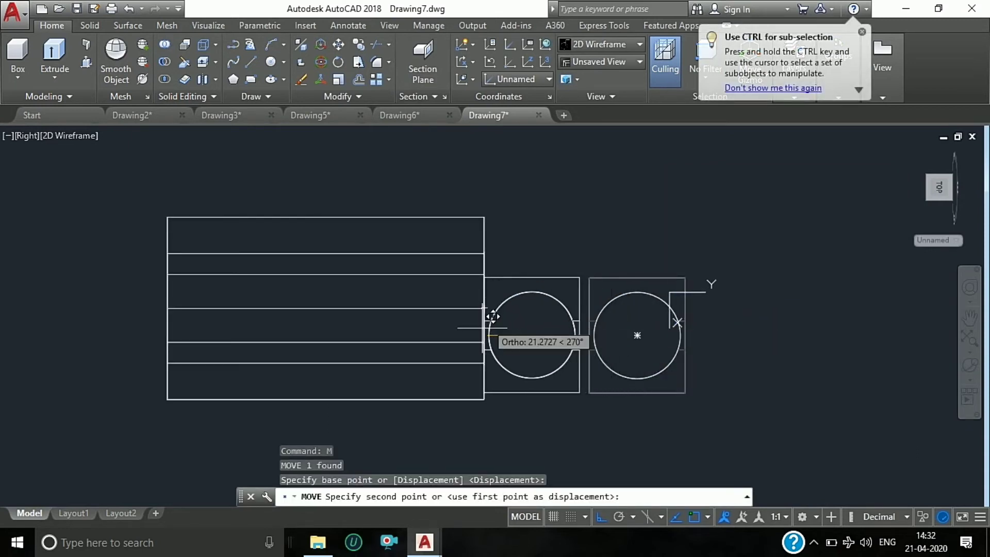
scroll(170, 317, "up", 3)
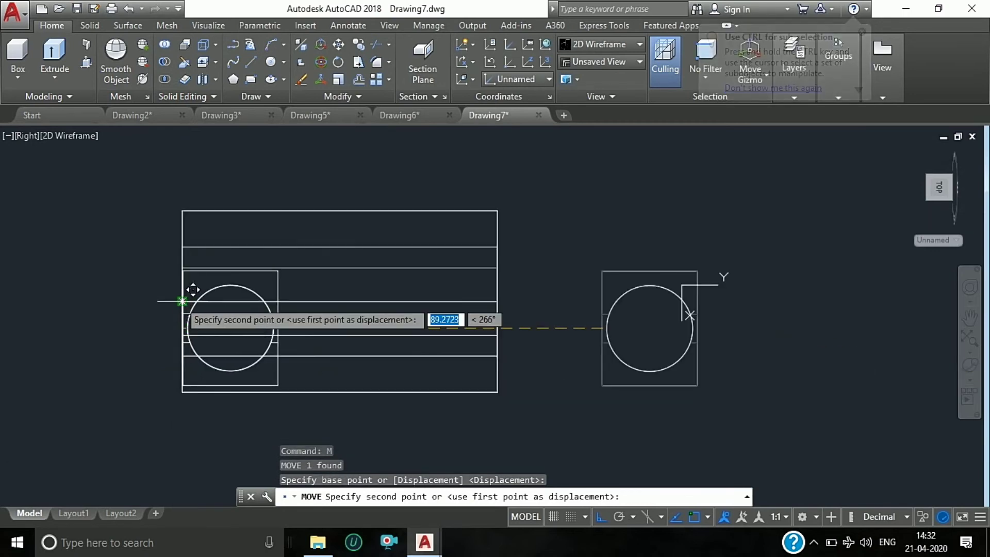
scroll(188, 288, "down", 3)
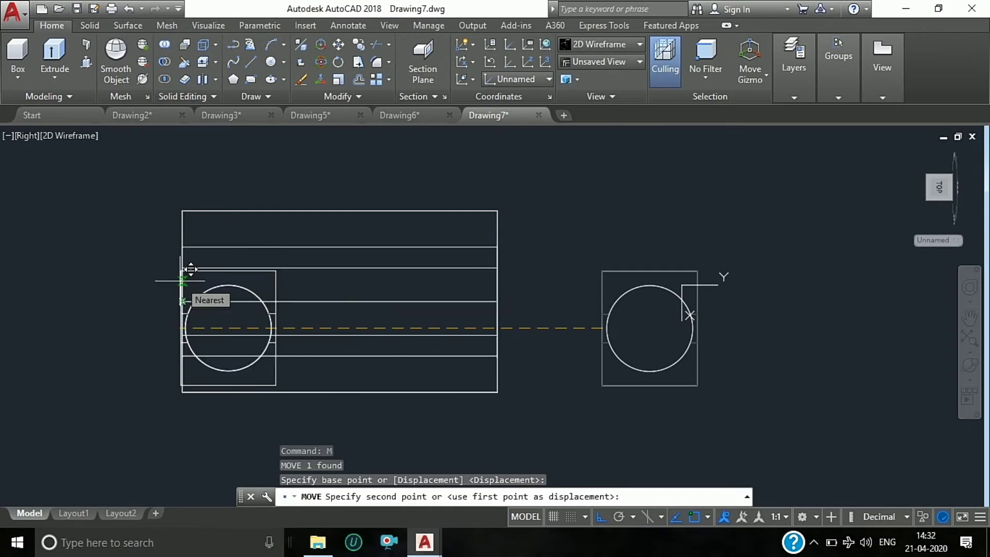
key("Escape")
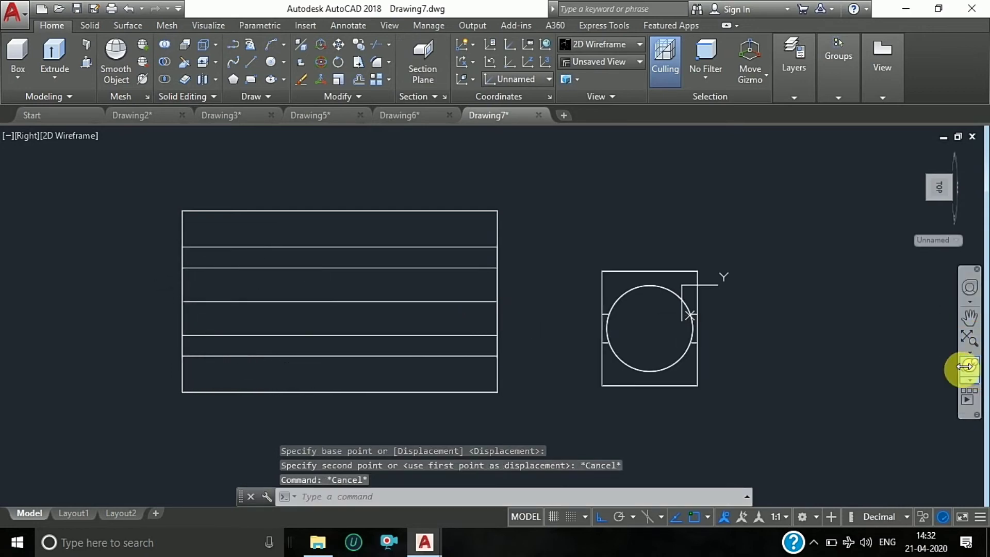
left_click(964, 366)
mouse_move(758, 358)
left_mouse_down()
mouse_move(609, 323)
mouse_move(575, 365)
left_mouse_up()
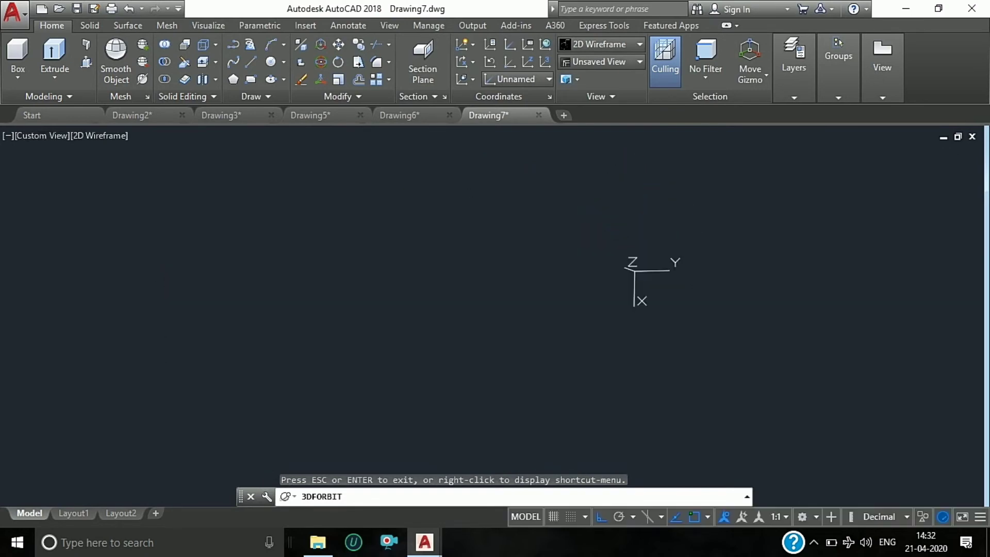
Step: Move the slotted insert by its circle edge onto the long block's left end, aligned with the bore
key("Escape")
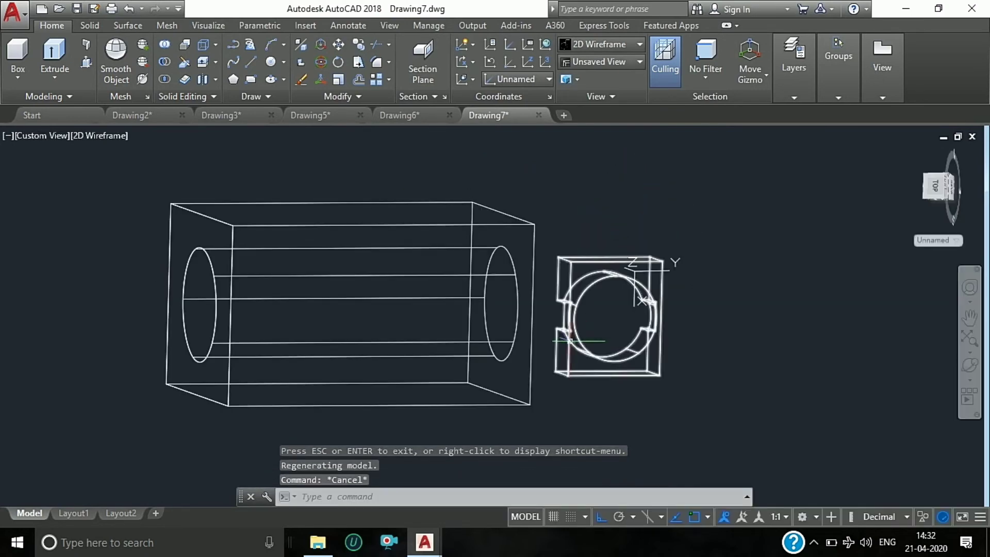
left_click(569, 340)
type("M")
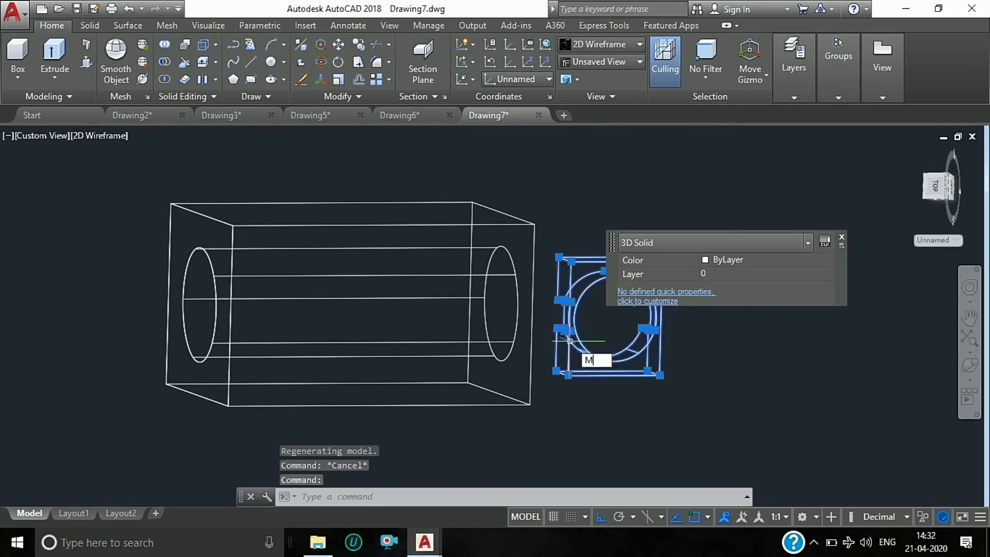
key("Return")
scroll(568, 340, "up", 5)
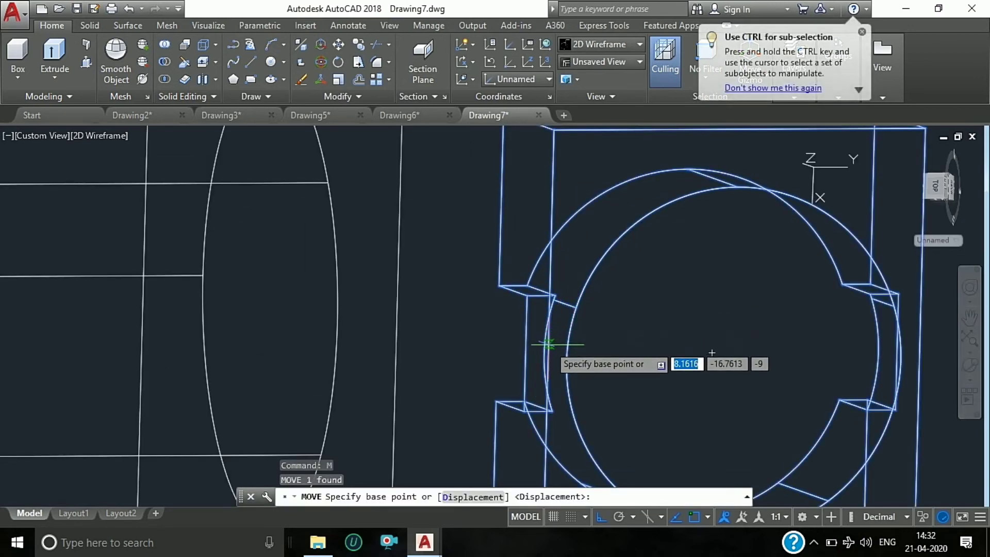
scroll(548, 346, "up", 4)
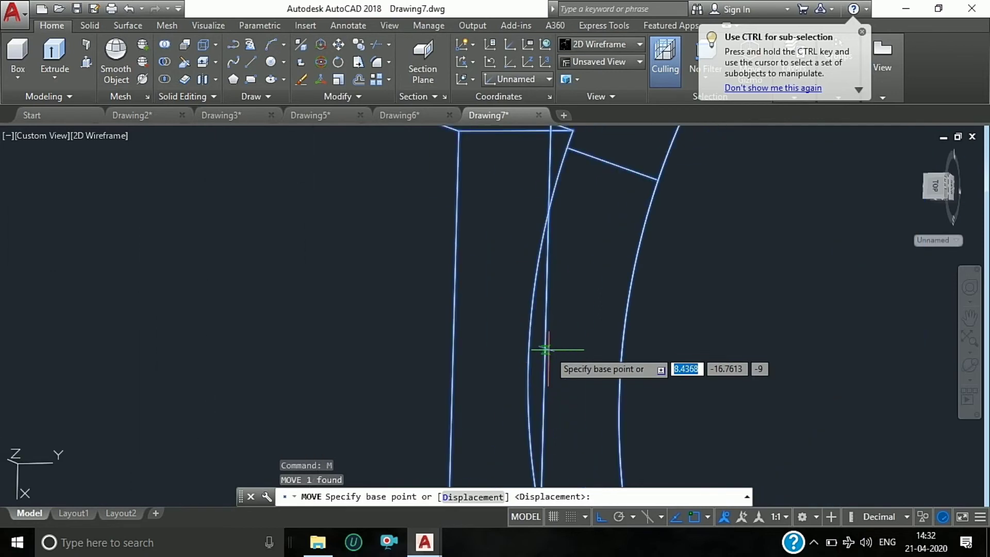
scroll(542, 388, "down", 5)
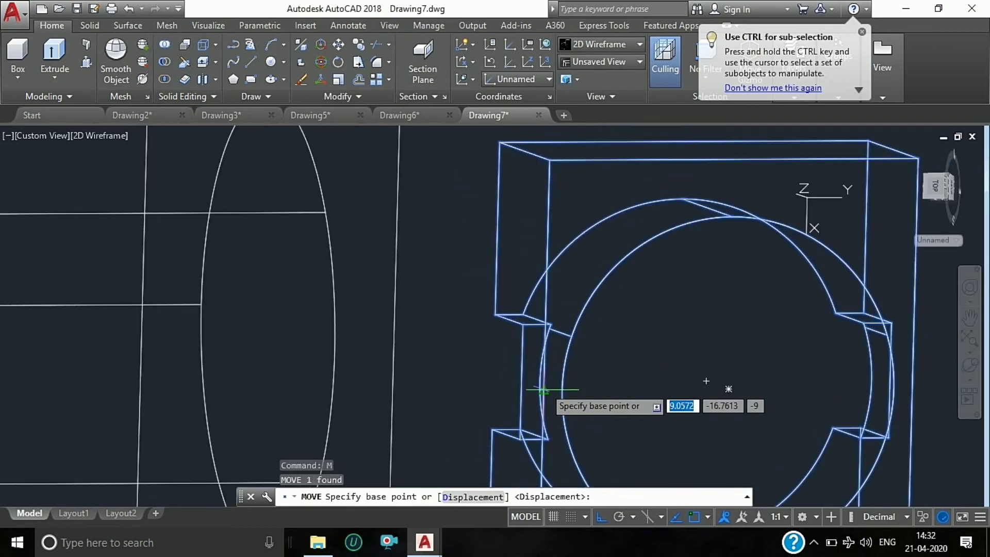
left_click(543, 389)
scroll(543, 390, "down", 5)
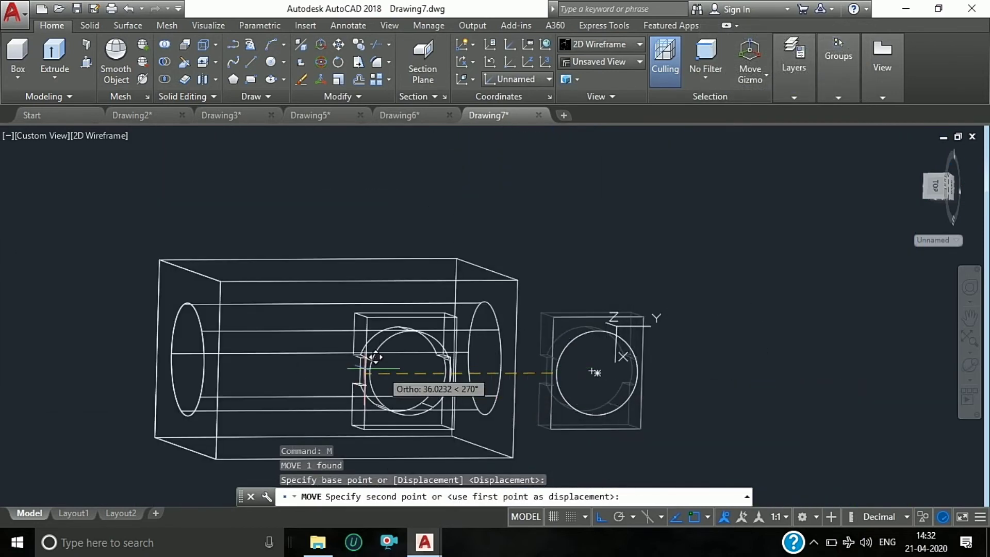
scroll(165, 331, "up", 3)
scroll(166, 334, "up", 1)
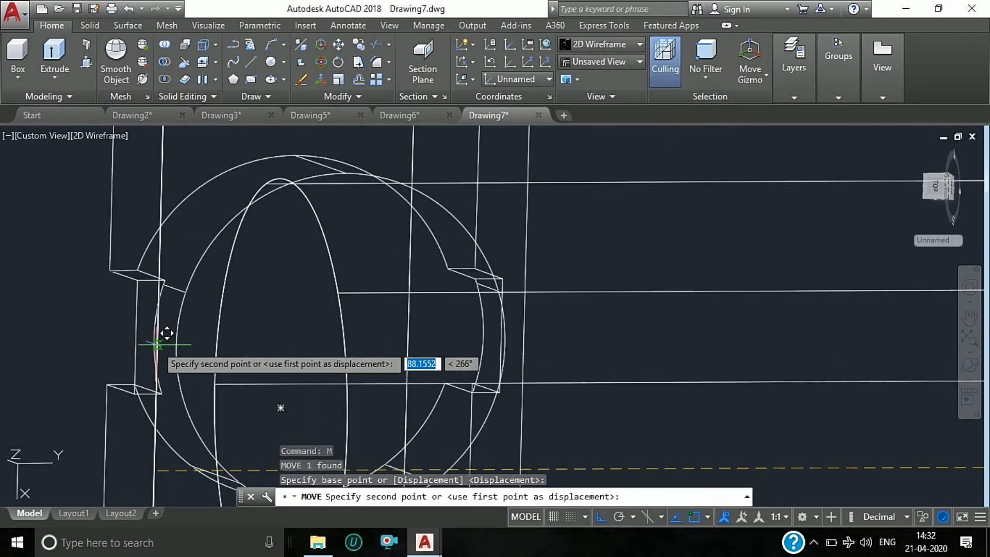
scroll(166, 333, "down", 2)
left_click(150, 347)
scroll(188, 329, "down", 3)
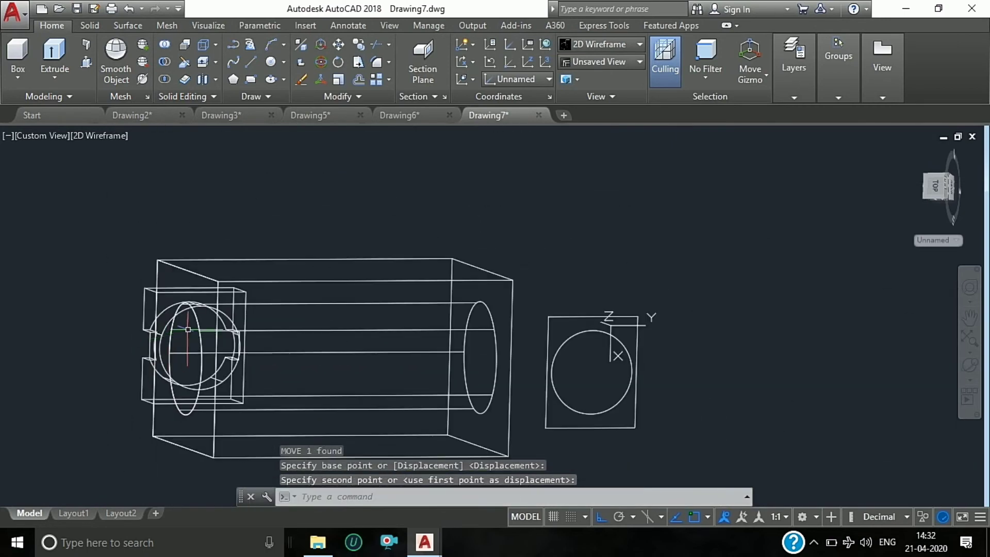
scroll(214, 294, "up", 2)
left_click(198, 283)
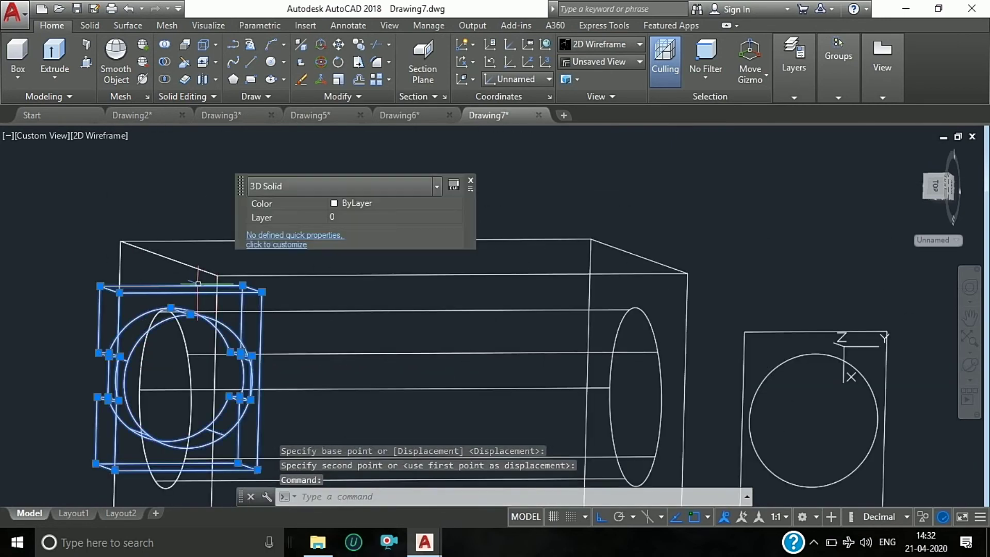
Step: Copy the slotted insert to a second position near the block's right end
type("Co")
key("Return")
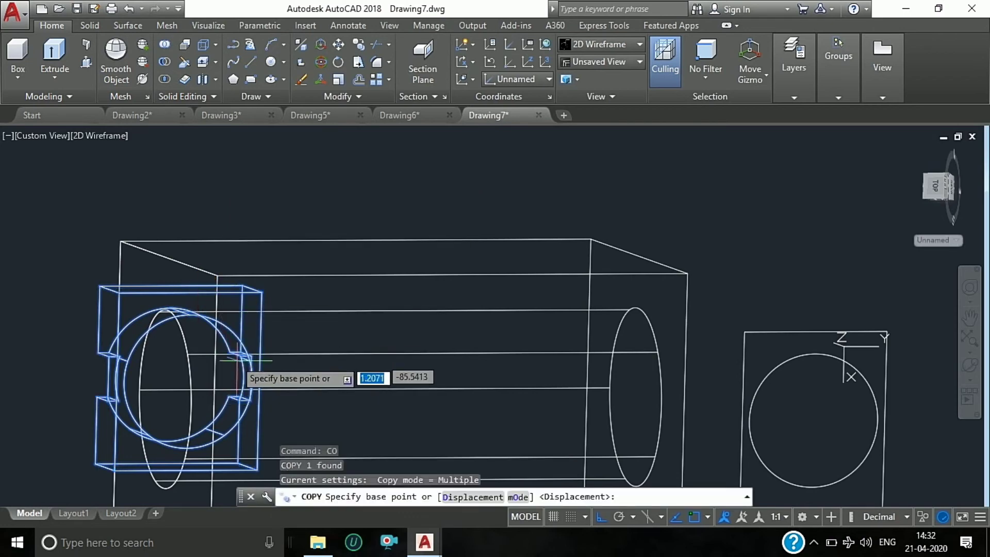
left_click(262, 374)
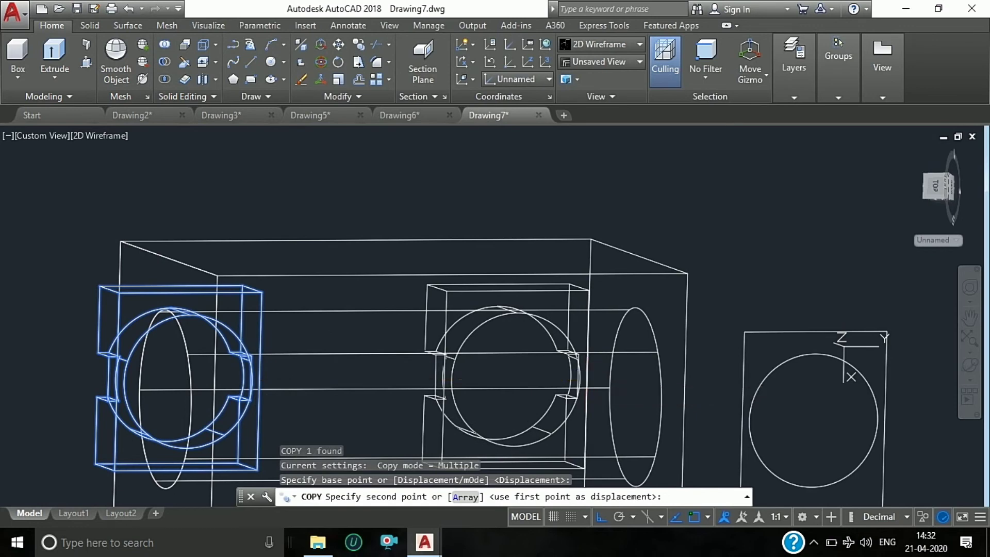
left_click(591, 373)
key("Escape")
key("Escape")
Step: Delete the leftover square and circle sketch outlines
scroll(650, 274, "down", 2)
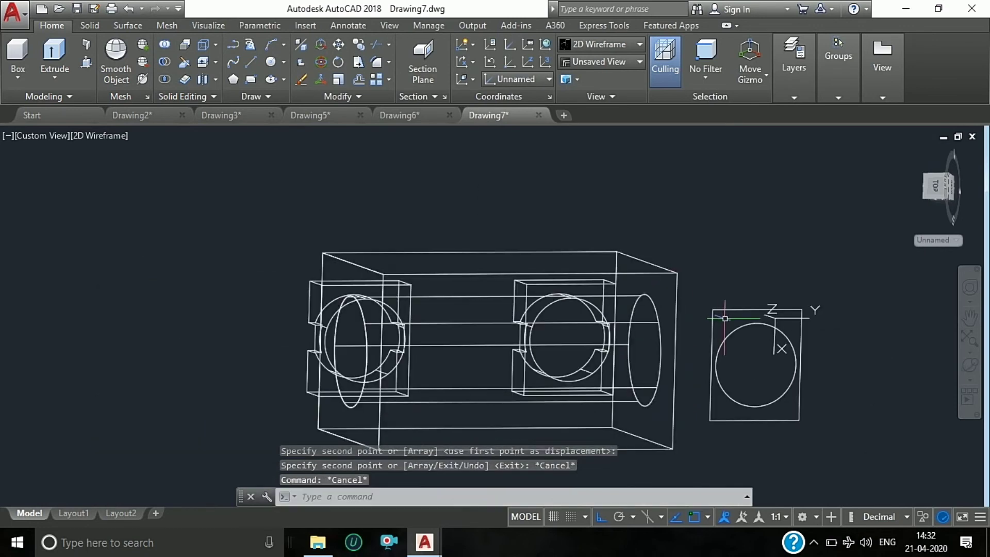
left_click(716, 310)
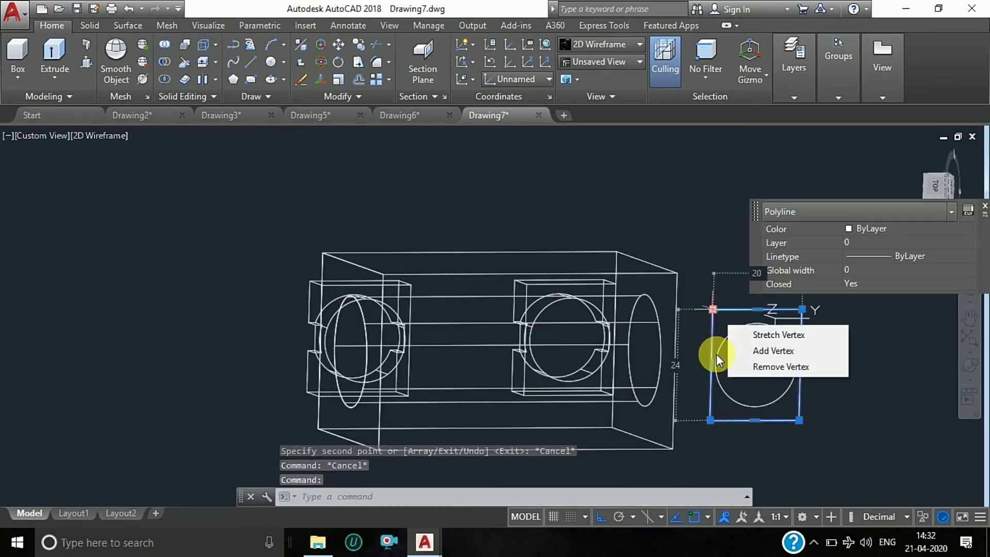
key("Delete")
left_click(796, 374)
key("Delete")
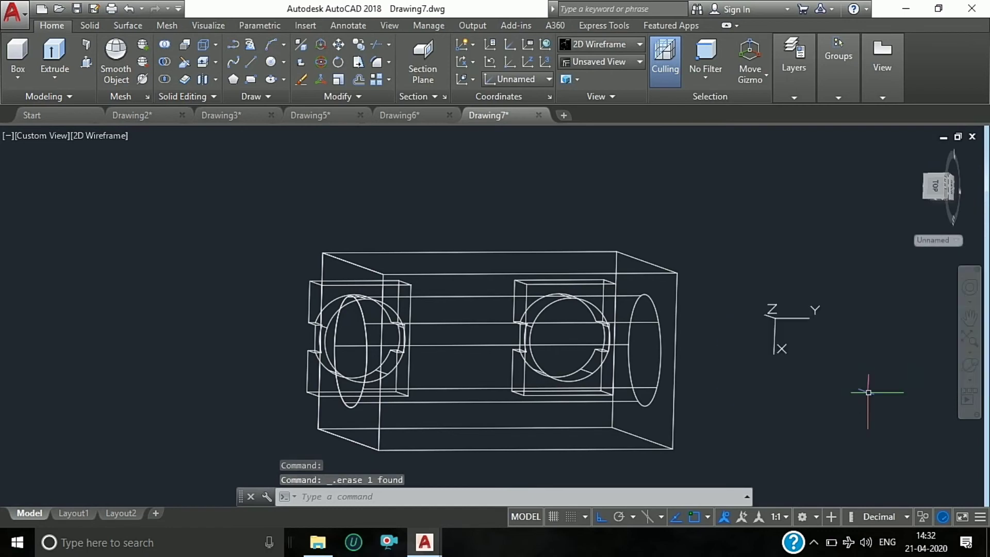
Step: Union the large drilled block with the left and right slotted inserts
type("u")
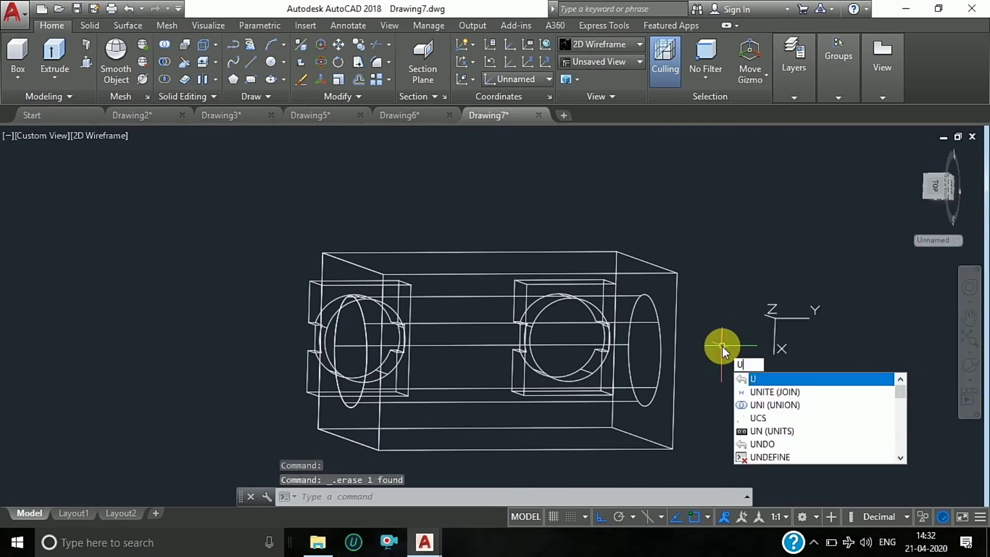
type("ni")
key("Return")
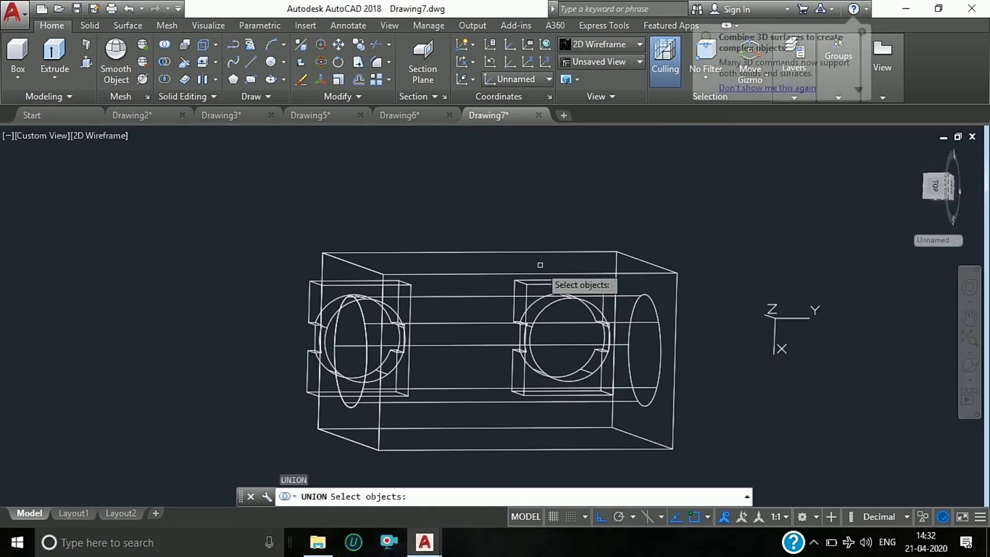
left_click(535, 253)
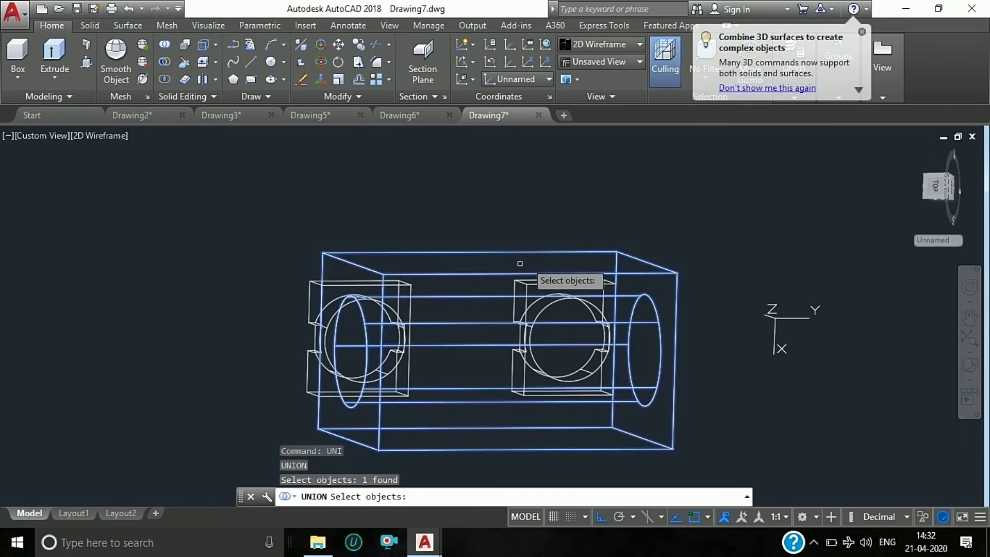
left_click(340, 291)
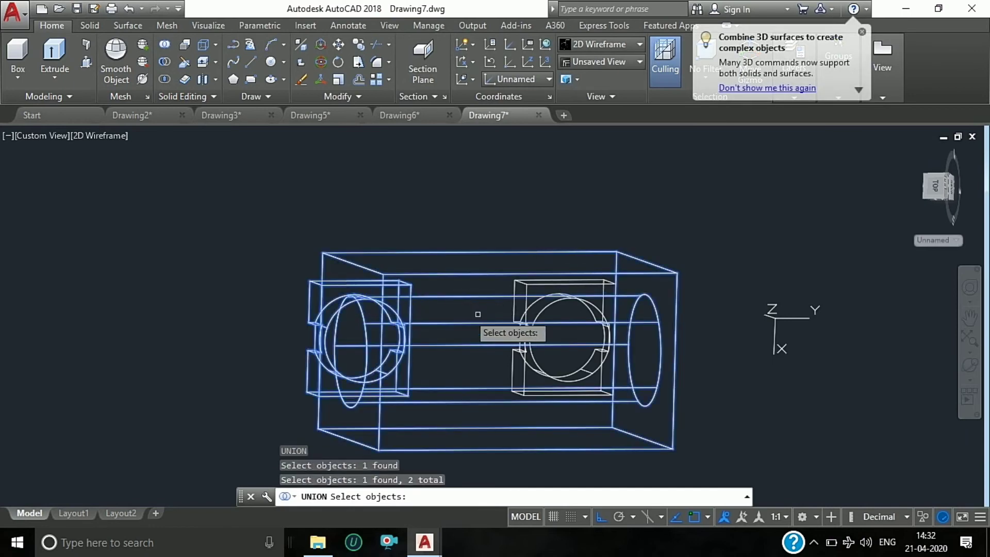
left_click(539, 312)
key("Return")
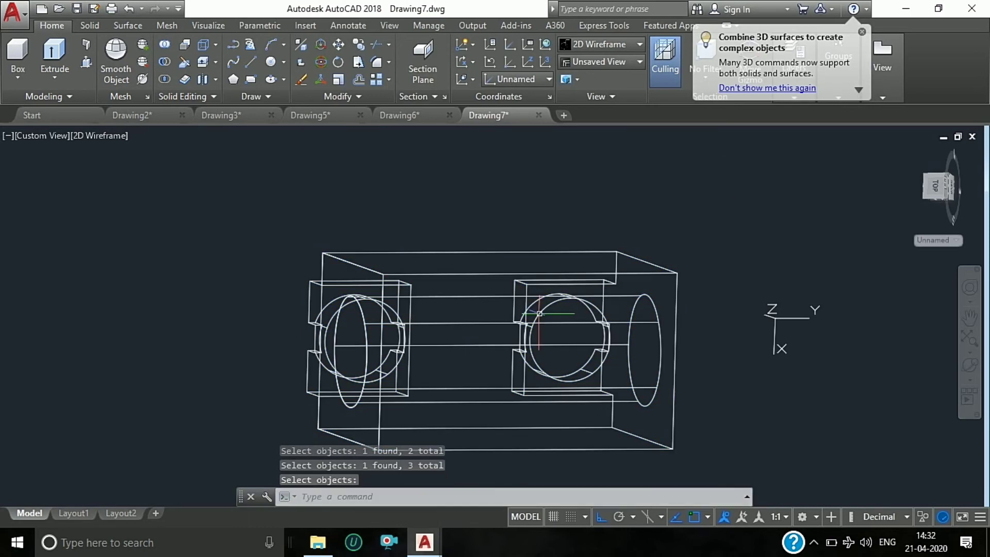
Step: Apply the Realistic visual style and orbit to an angled view of the block
left_click(632, 43)
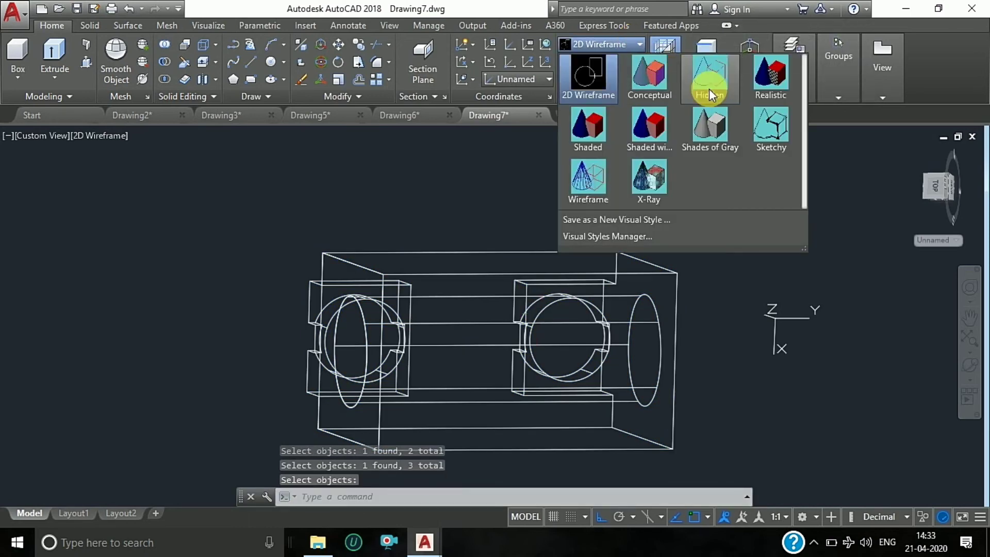
left_click(754, 88)
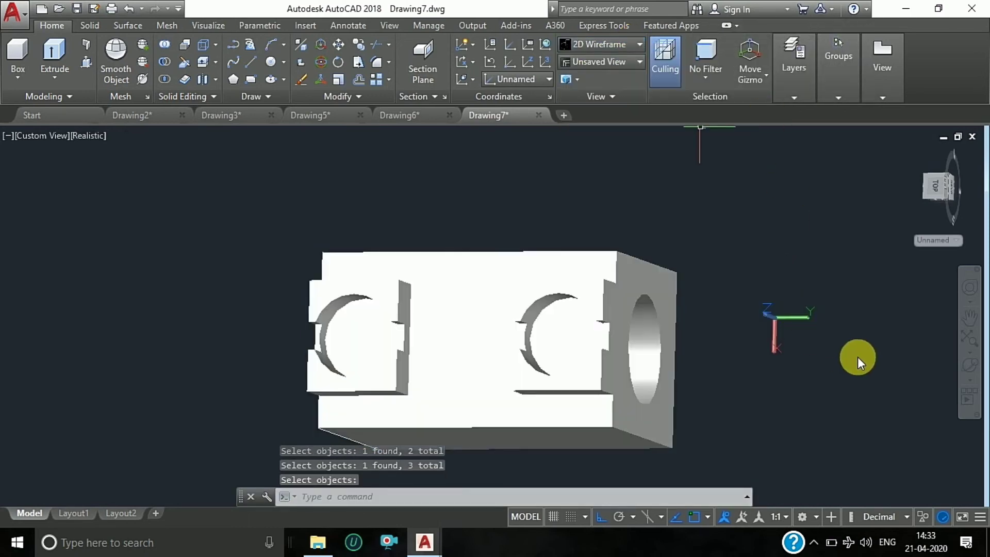
left_click(970, 365)
mouse_move(770, 332)
left_mouse_down()
mouse_move(707, 292)
mouse_move(612, 329)
mouse_move(464, 332)
mouse_move(482, 376)
mouse_move(581, 371)
mouse_move(640, 344)
mouse_move(608, 274)
mouse_move(482, 309)
mouse_move(454, 371)
mouse_move(446, 319)
mouse_move(397, 283)
mouse_move(316, 376)
mouse_move(409, 274)
mouse_move(453, 336)
left_mouse_up()
Step: Open the Materials Browser and apply a generic metal material to the block
left_click(336, 25)
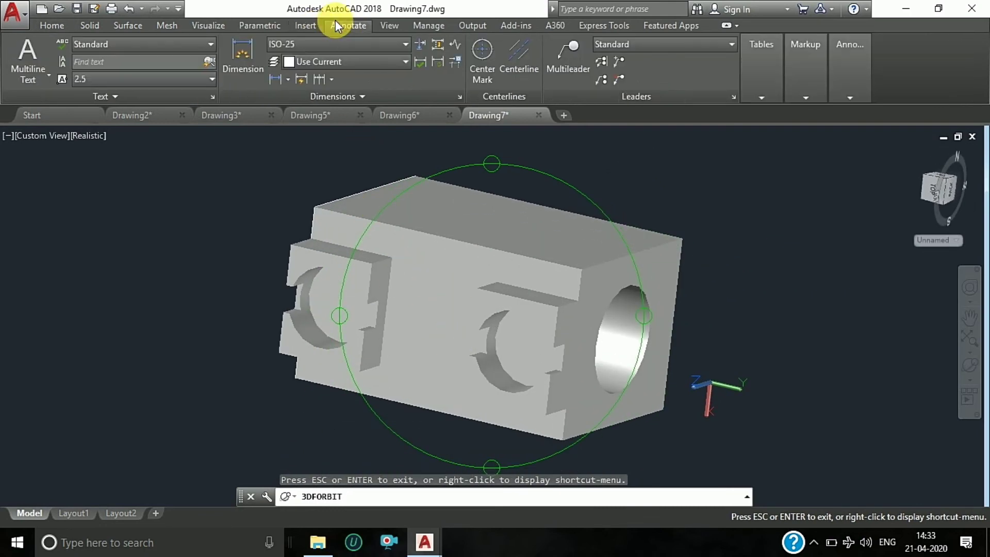
left_click(388, 27)
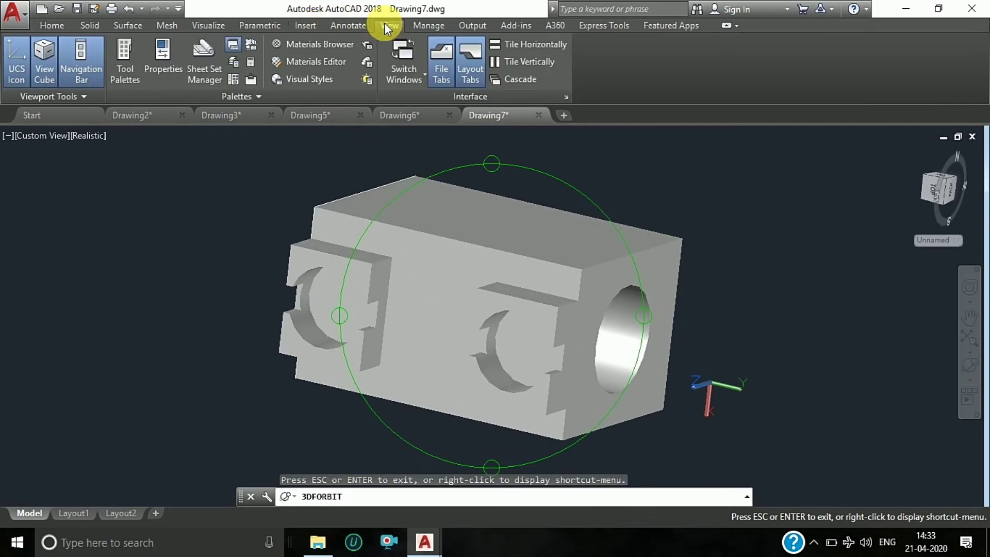
left_click(325, 48)
scroll(109, 400, "down", 3)
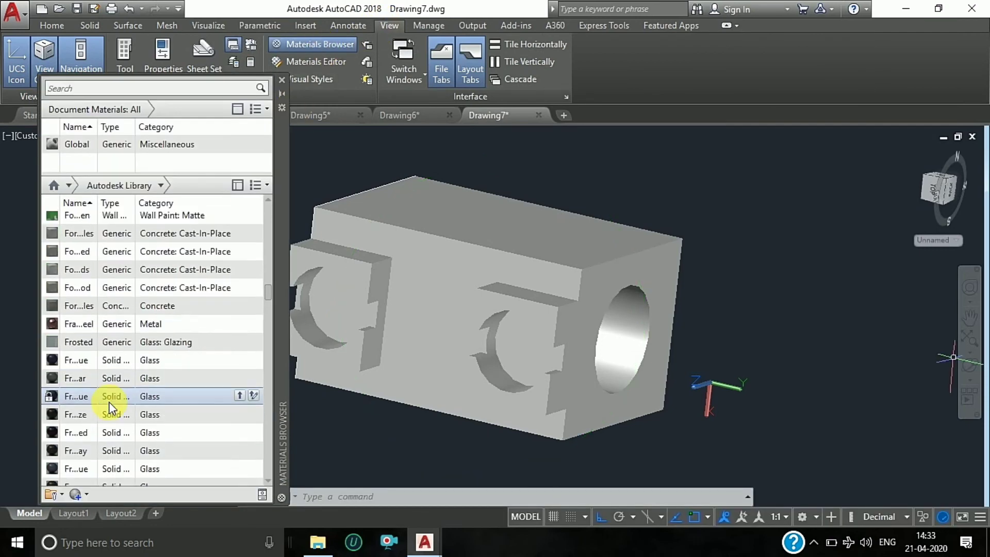
left_click(239, 323)
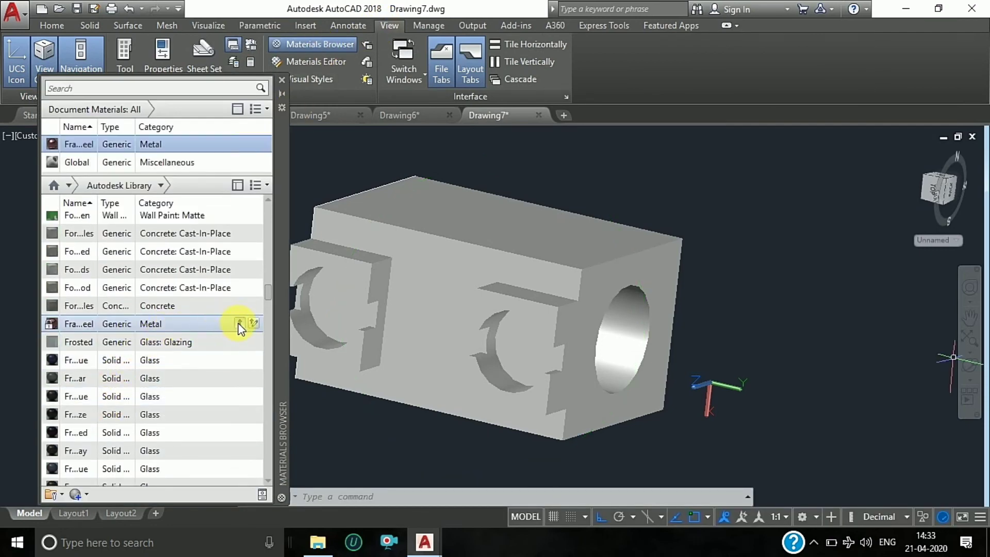
left_click(410, 266)
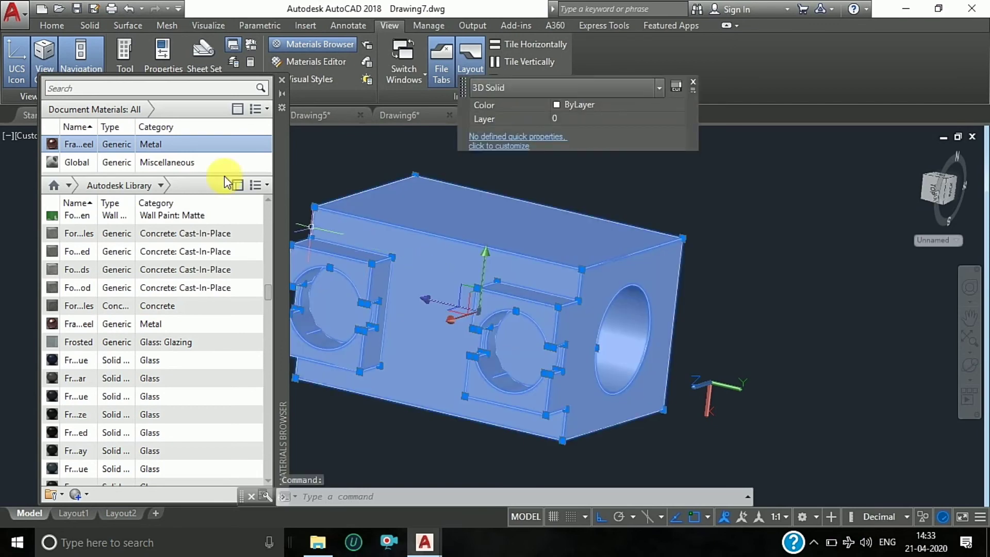
left_click(183, 148)
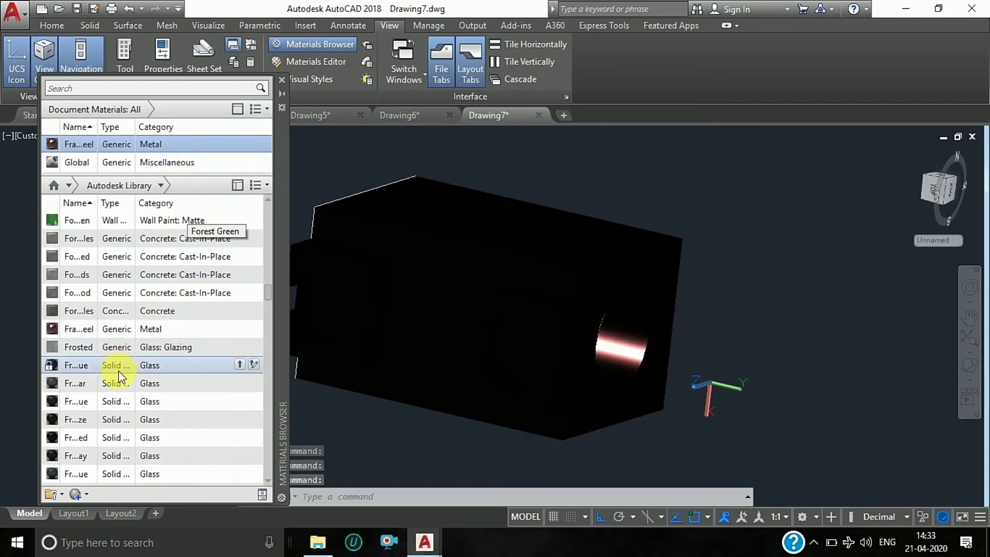
Step: Apply a solid glass material, then a second, frosted glass material to the block
left_click(238, 382)
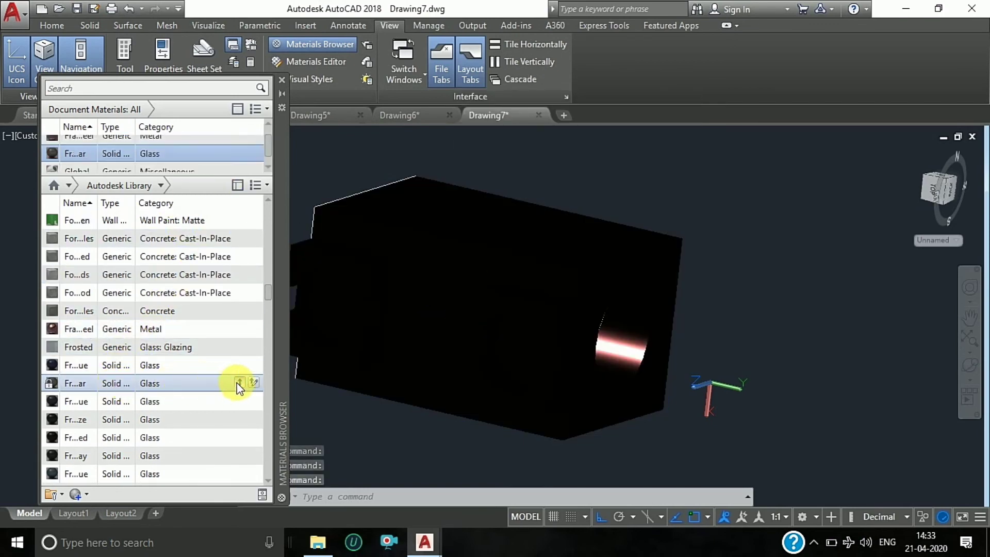
left_click(324, 288)
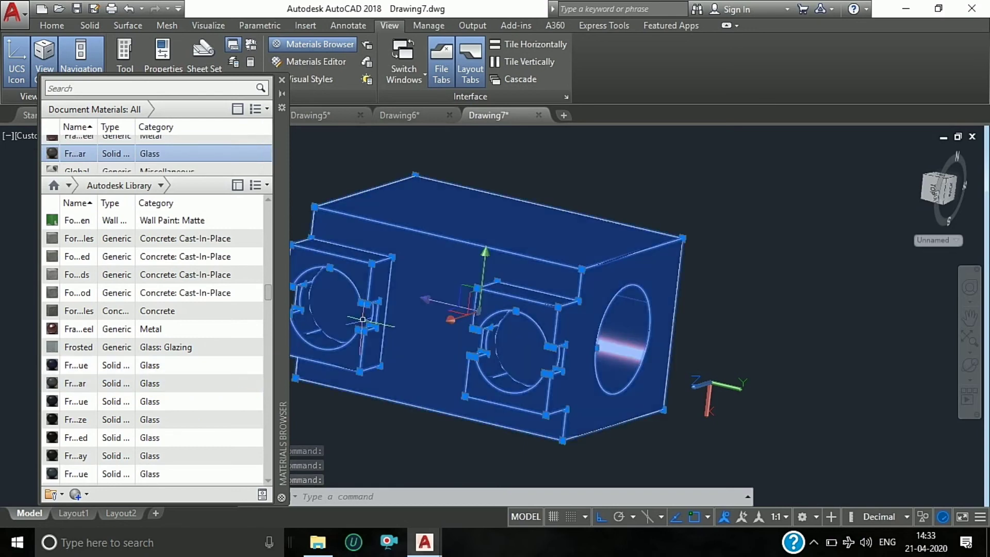
left_click(147, 150)
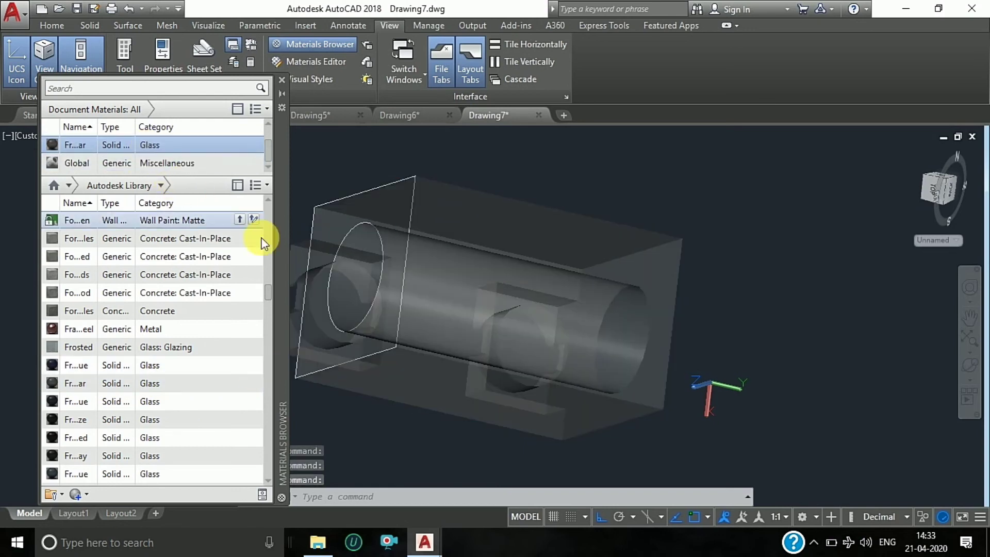
scroll(575, 283, "down", 1)
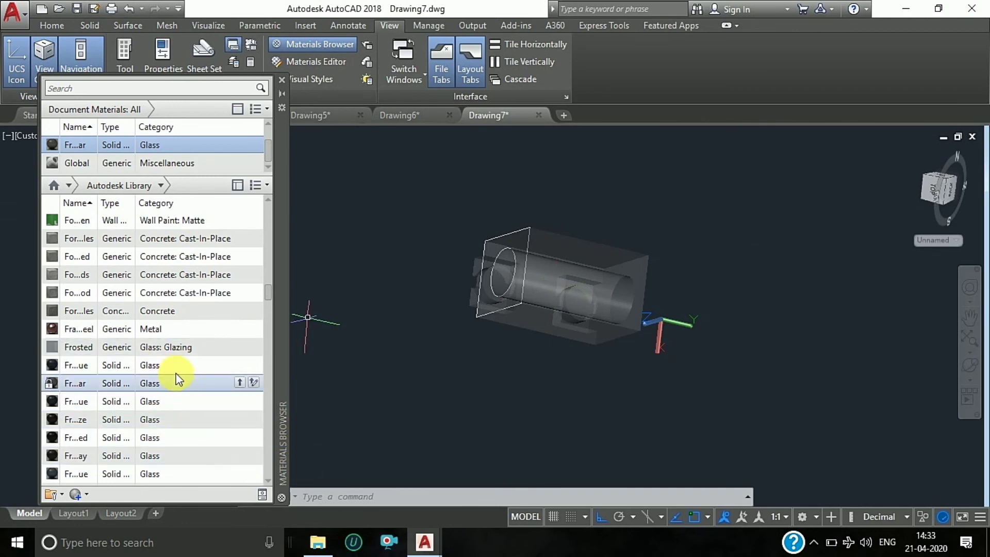
mouse_move(155, 365)
left_click(240, 364)
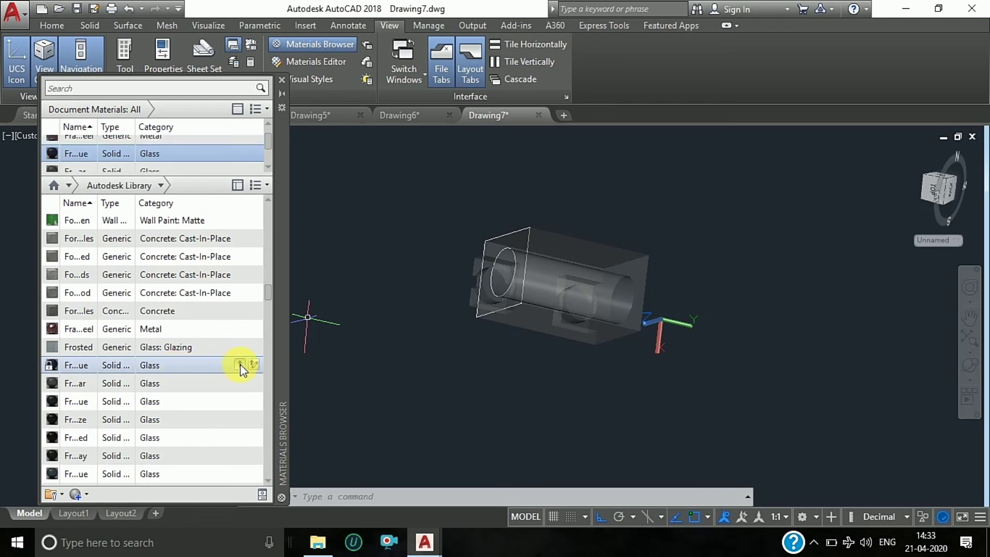
left_click(580, 323)
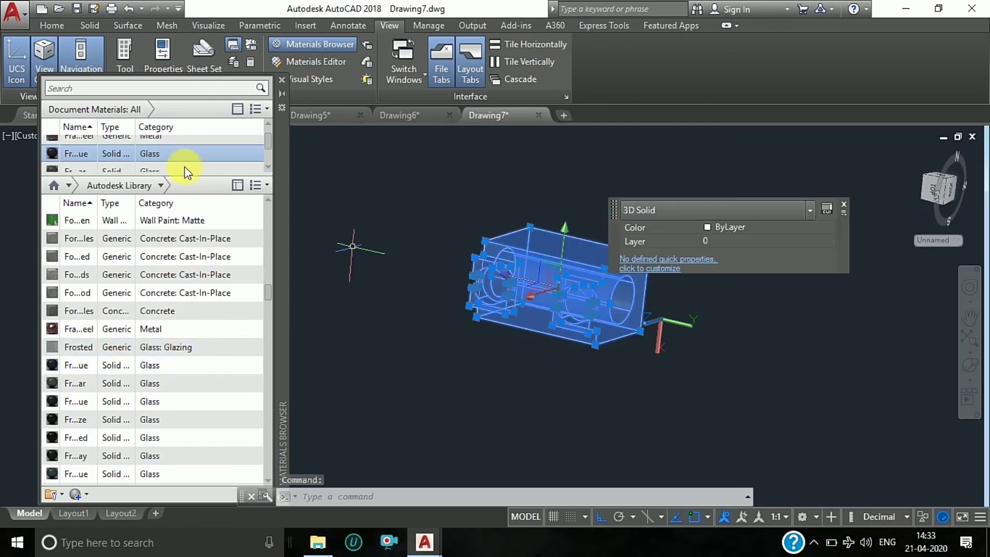
scroll(142, 155, "down", 1)
left_click(144, 149)
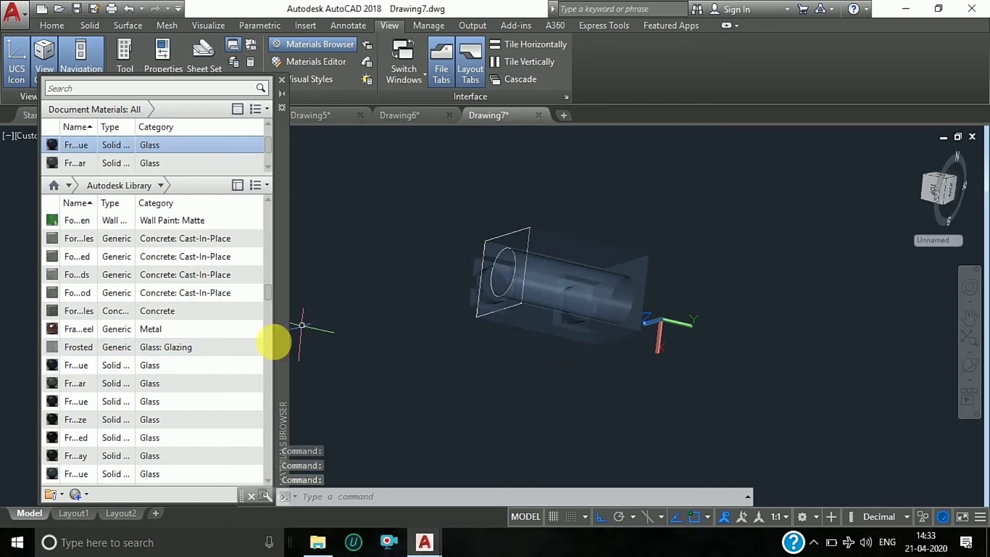
scroll(266, 395, "down", 4)
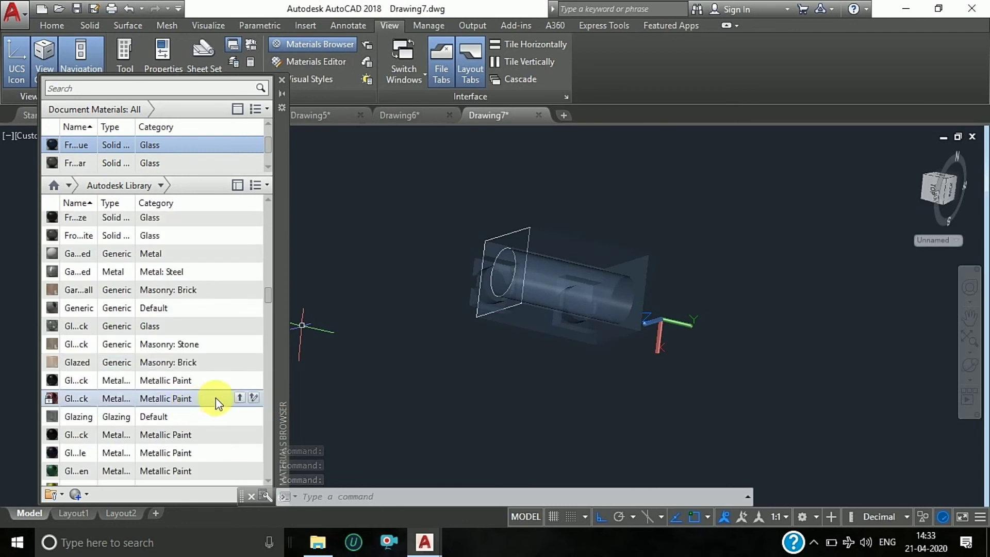
Step: Apply a red Metallic Paint material to the block
left_click(239, 398)
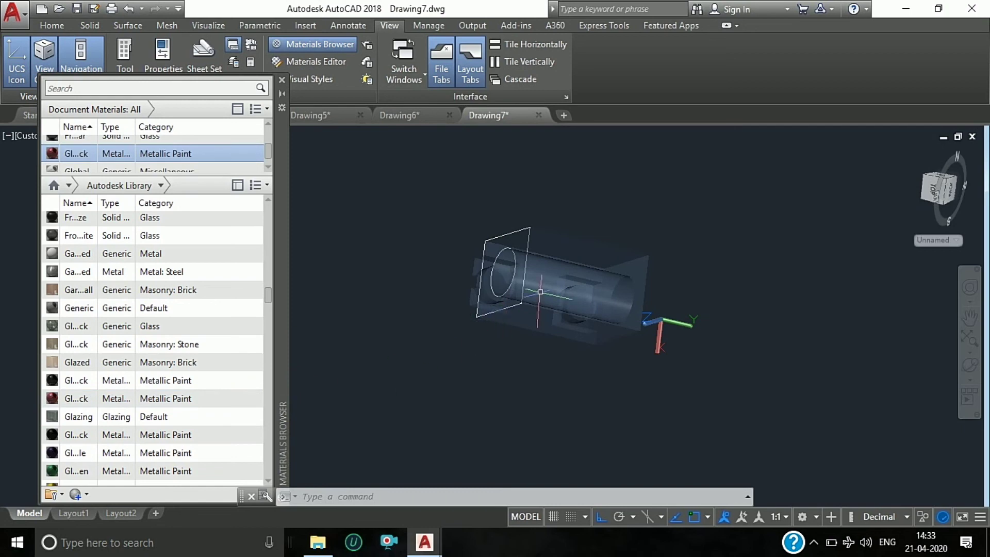
left_click(540, 292)
scroll(141, 147, "up", 1)
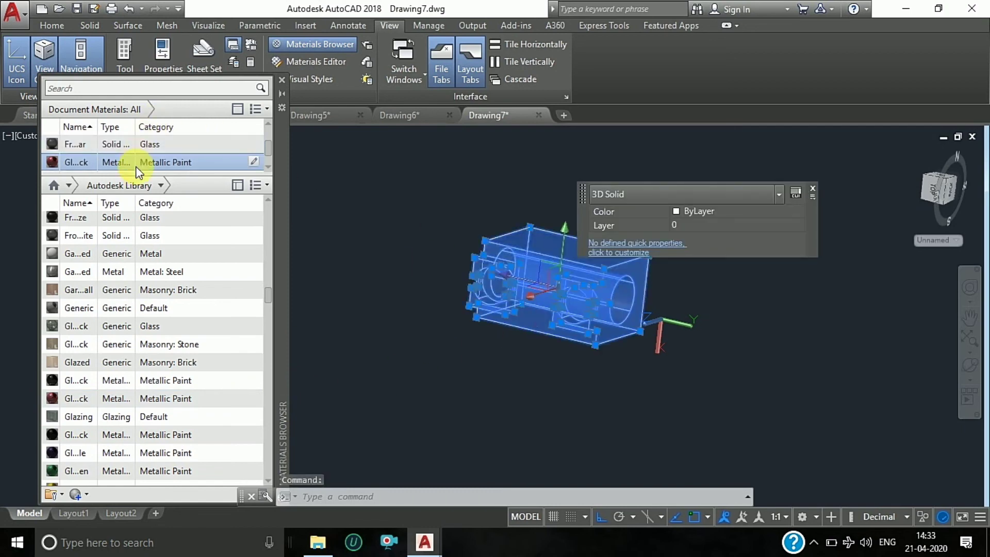
left_click(135, 162)
scroll(542, 273, "up", 1)
scroll(542, 276, "up", 2)
scroll(545, 270, "up", 2)
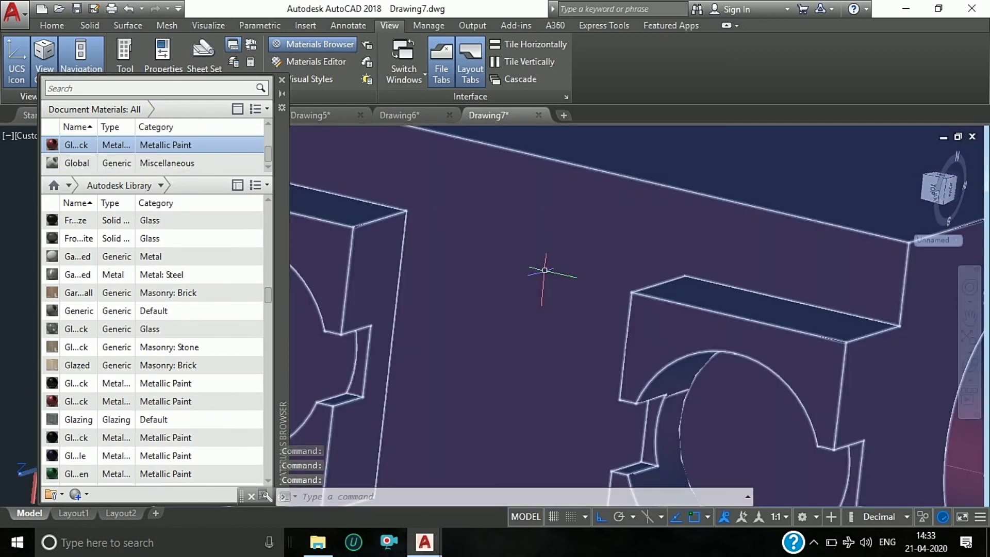
scroll(545, 270, "down", 4)
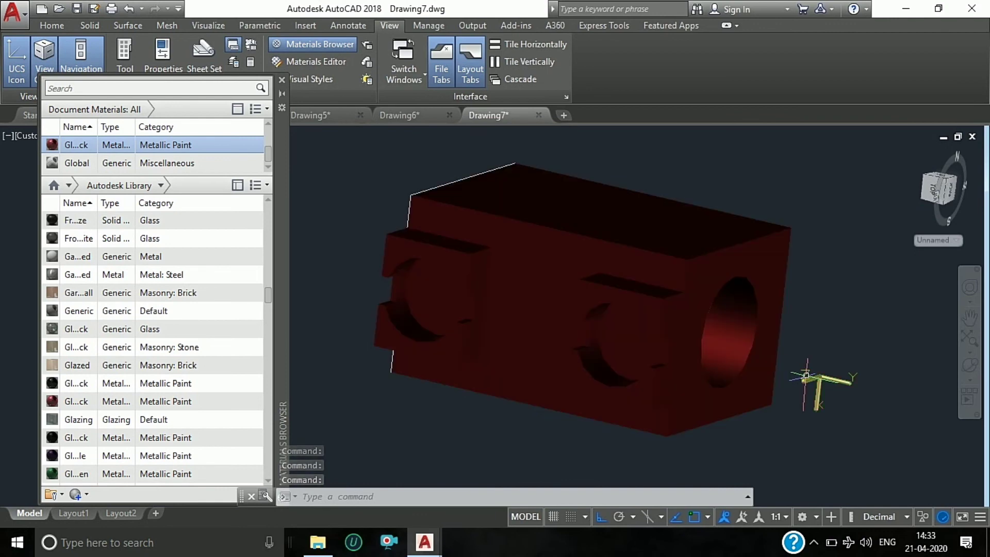
scroll(164, 480, "down", 1)
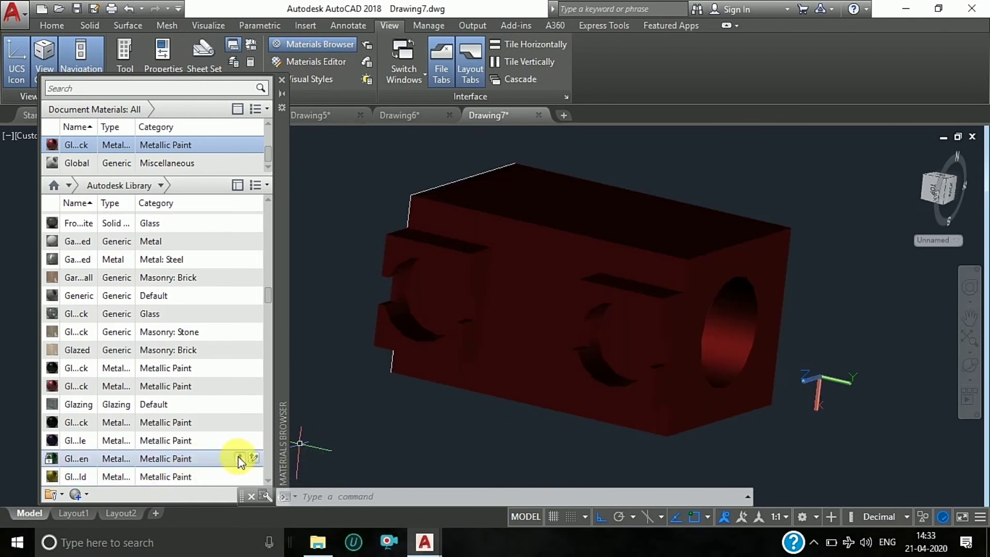
Step: Apply the gold Metallic Paint material to the block and close the Materials Browser
left_click(238, 475)
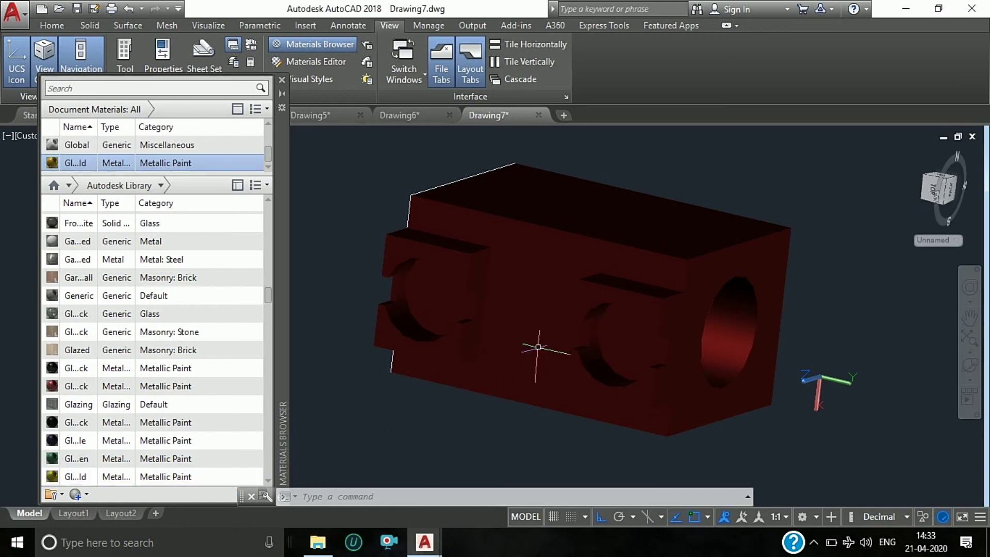
left_click(553, 357)
left_click(141, 167)
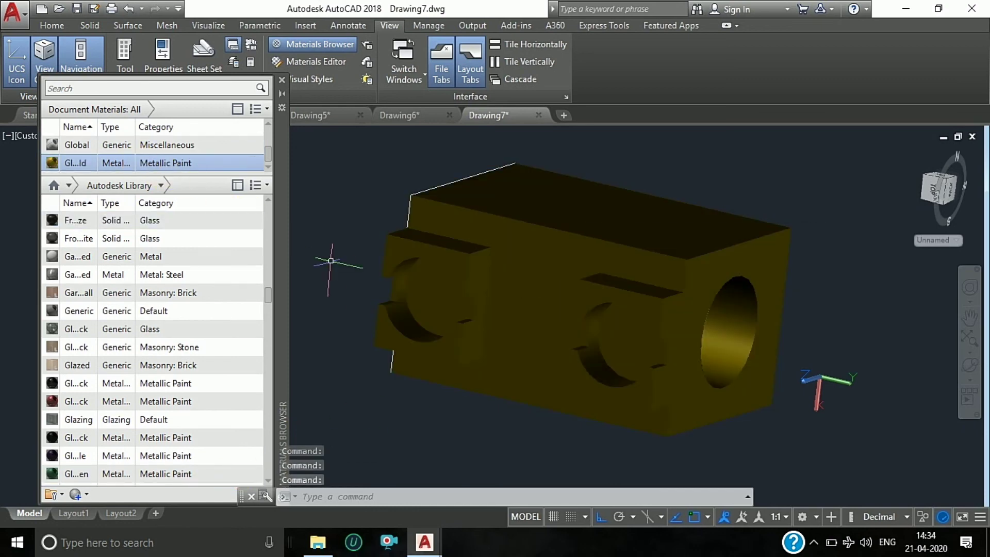
scroll(636, 312, "up", 5)
scroll(639, 316, "down", 2)
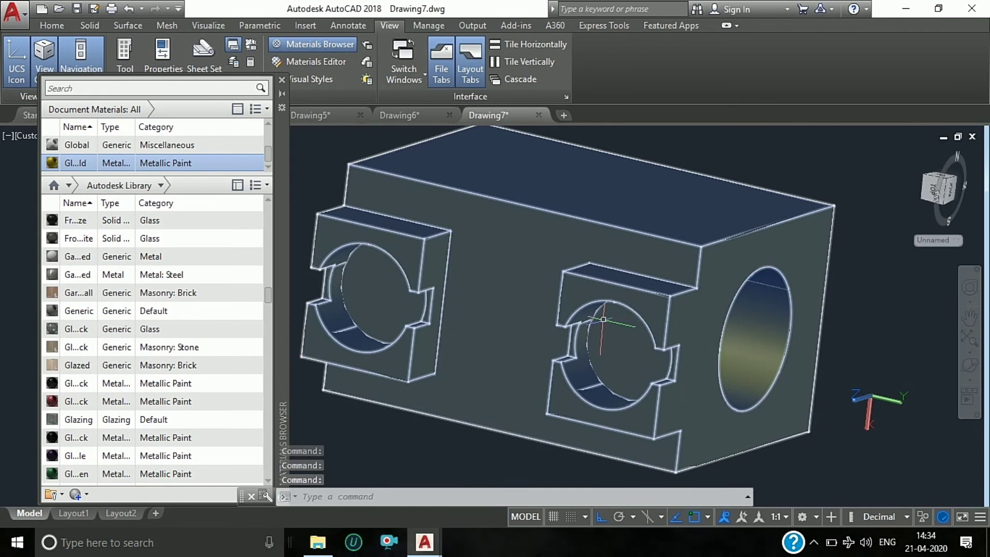
key("Escape")
left_click(281, 80)
scroll(506, 321, "down", 2)
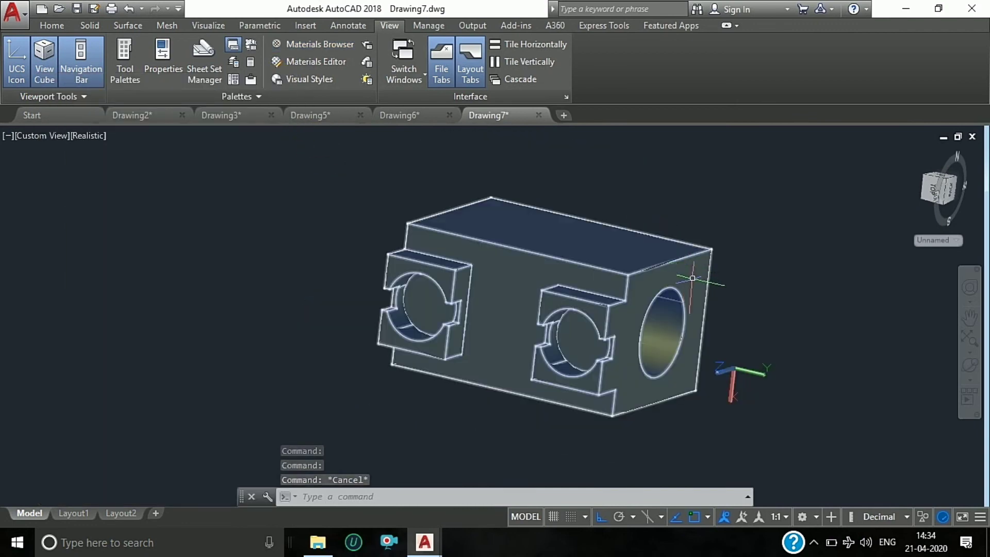
Step: Set the gold model spinning with Continuous Orbit
left_click(970, 380)
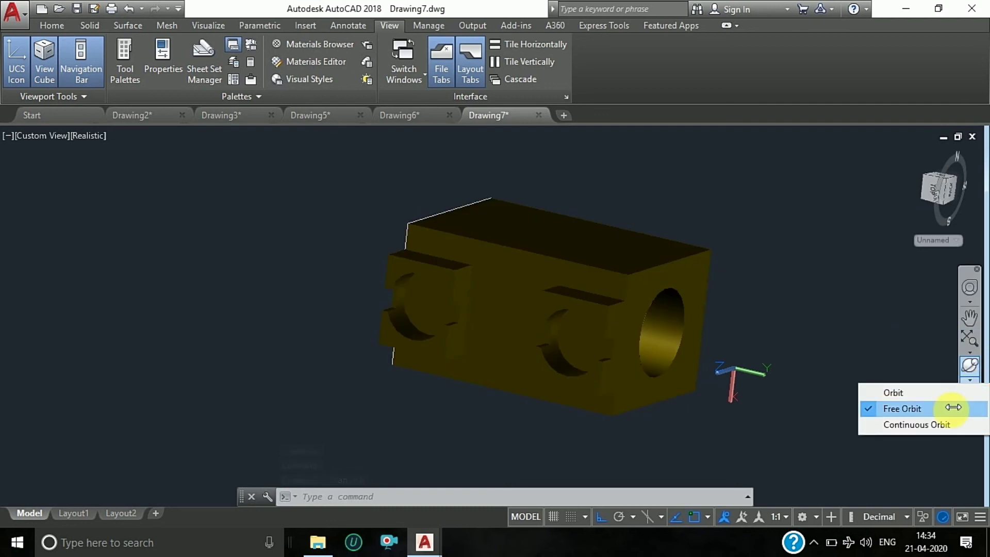
left_click(961, 424)
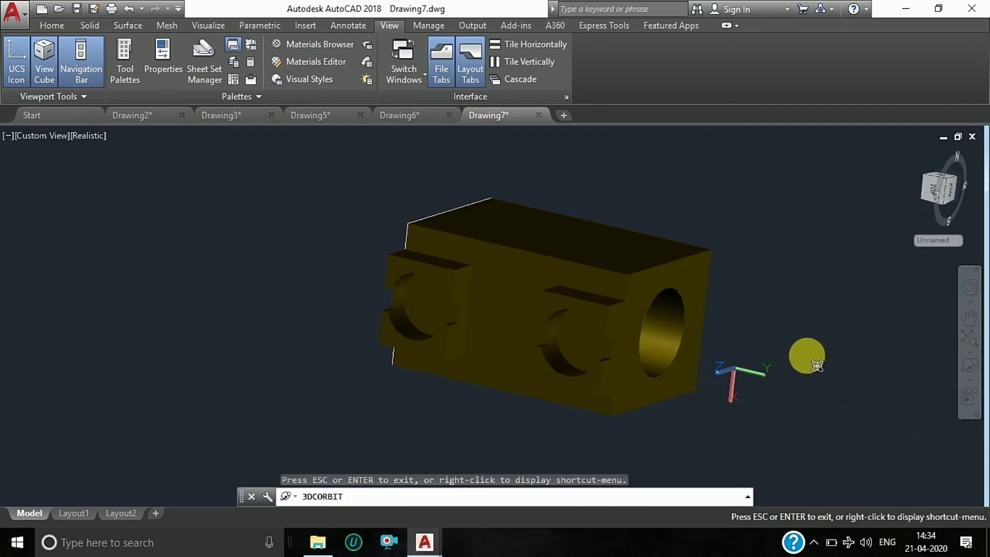
mouse_move(804, 359)
left_mouse_down()
mouse_move(781, 312)
mouse_move(667, 253)
mouse_move(613, 354)
mouse_move(657, 259)
mouse_move(590, 301)
left_mouse_up()
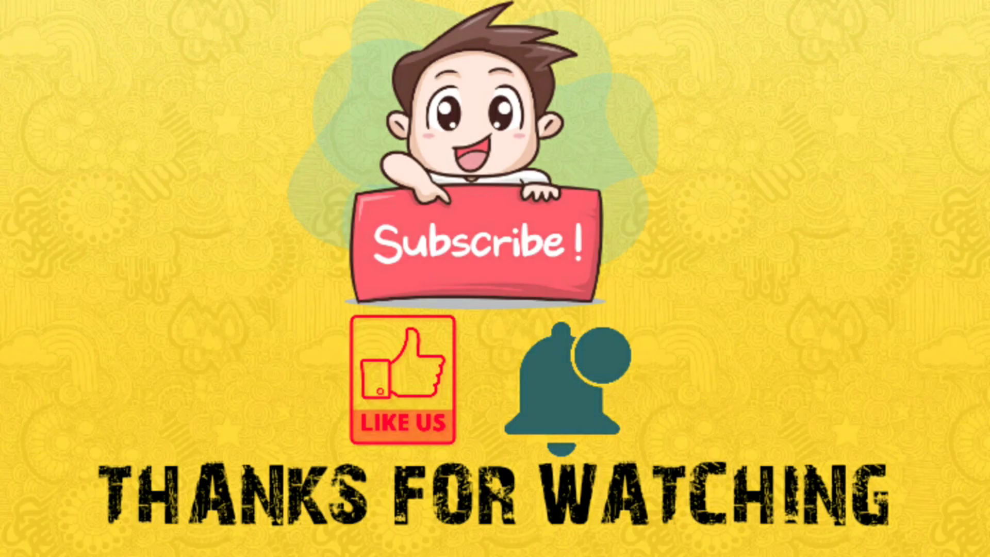